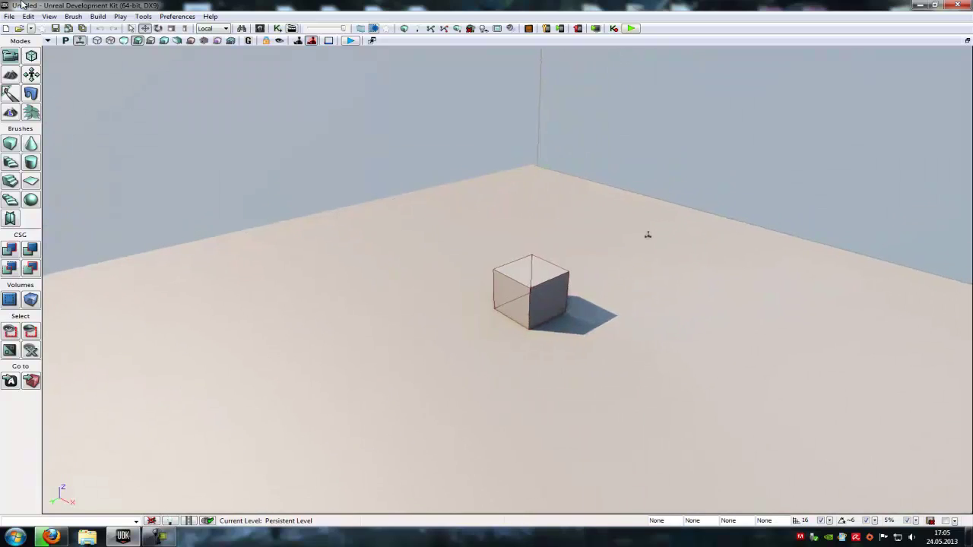
Step: Place a GameCrowdDestination actor from the Crowd actor classes on the floor near the edge
left_click(49, 16)
mouse_move(72, 26)
left_click(313, 38)
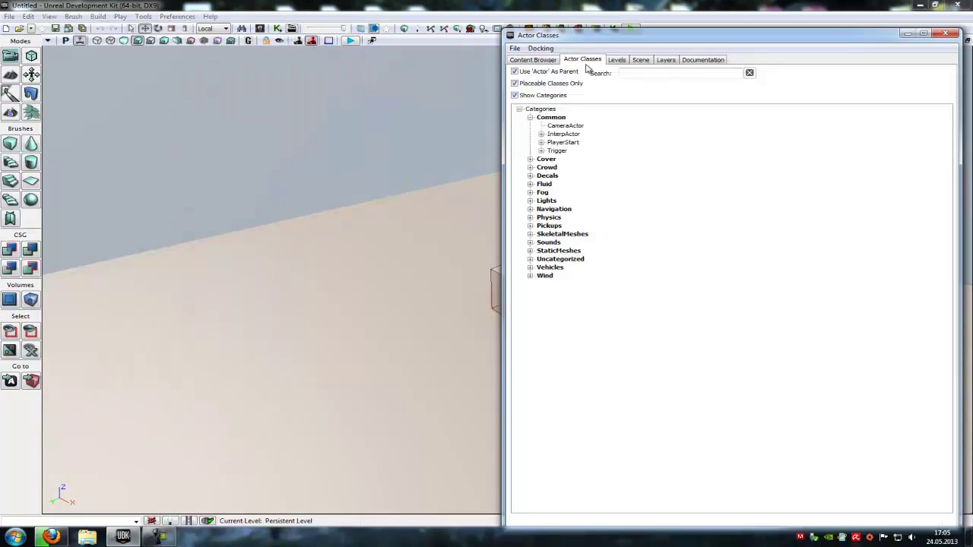
left_click(533, 168)
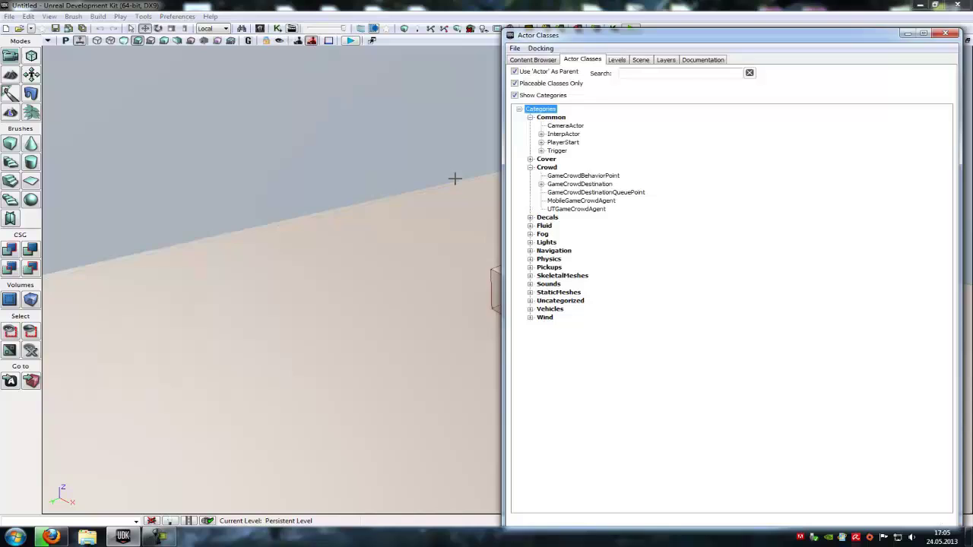
left_click(575, 185)
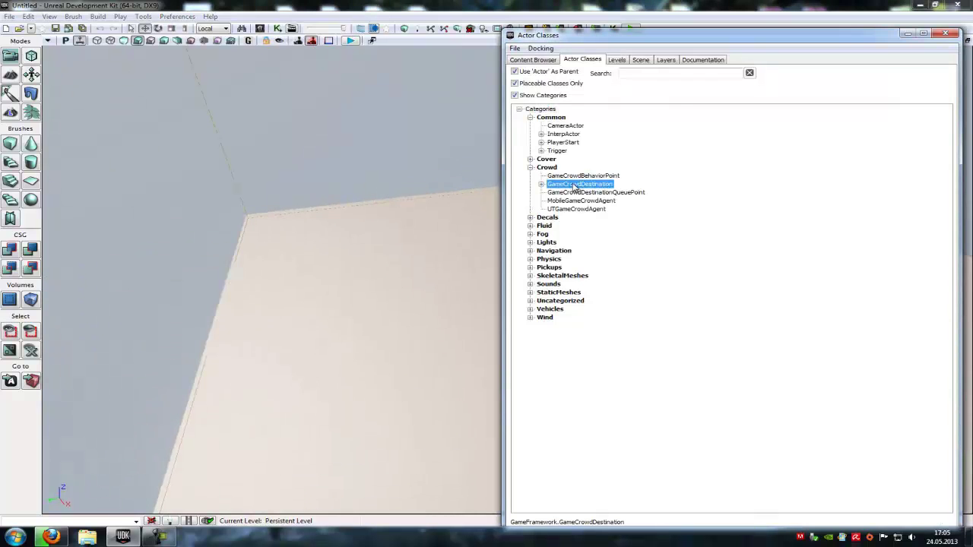
left_click_drag(574, 186, 323, 384)
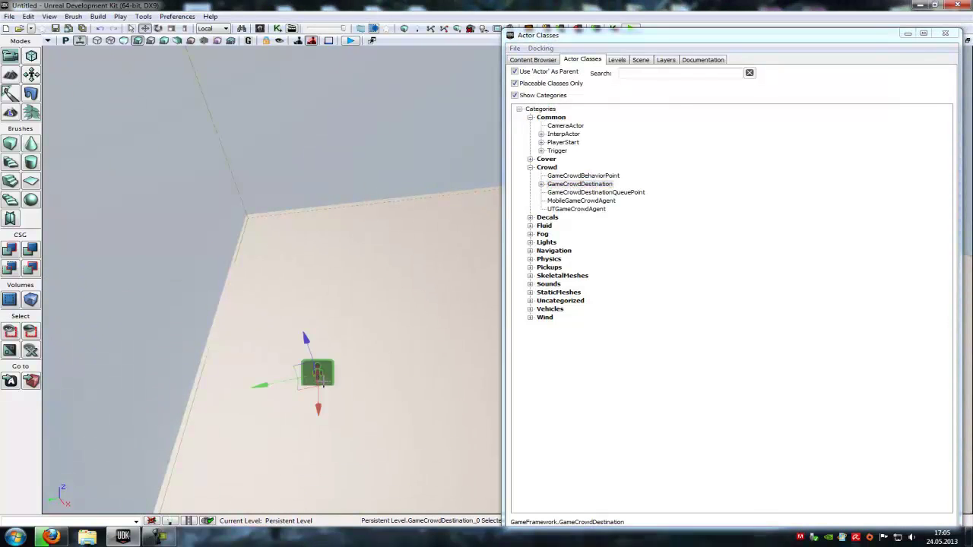
Step: Place a second GameCrowdDestination actor on the floor at the far side beyond the cube, and put the class browser away
right_click_drag(374, 350, 486, 297)
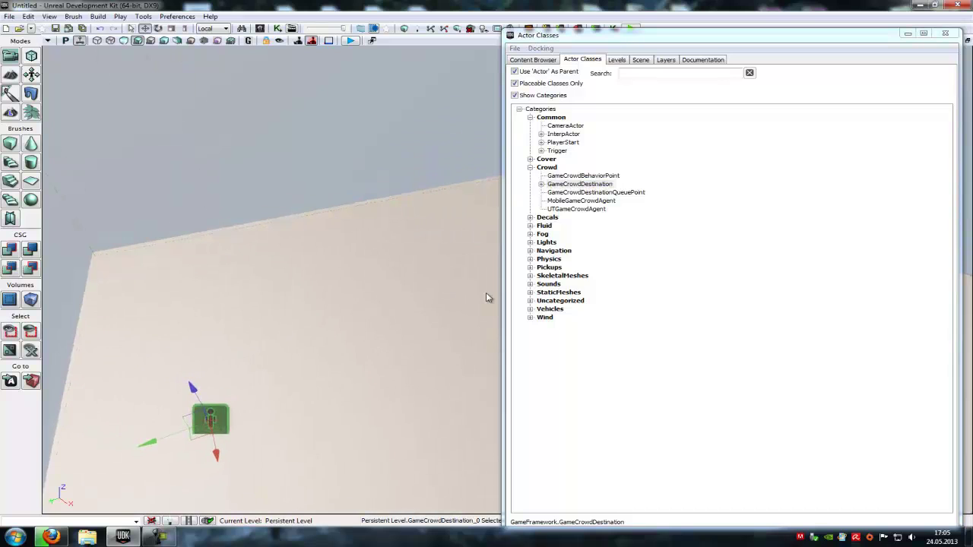
left_click_drag(592, 190, 502, 208)
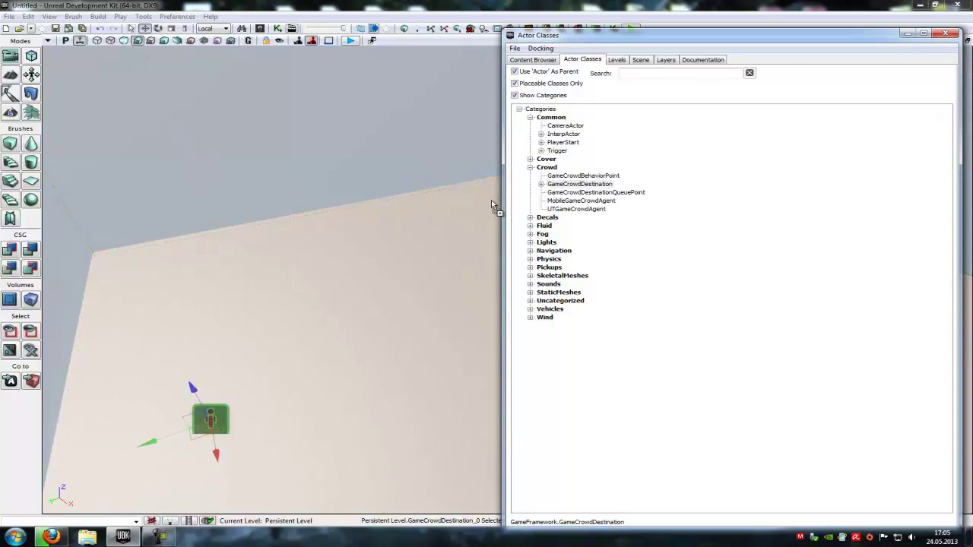
right_click_drag(487, 209, 533, 237)
left_click_drag(230, 217, 329, 194)
left_click(907, 34)
key("Home")
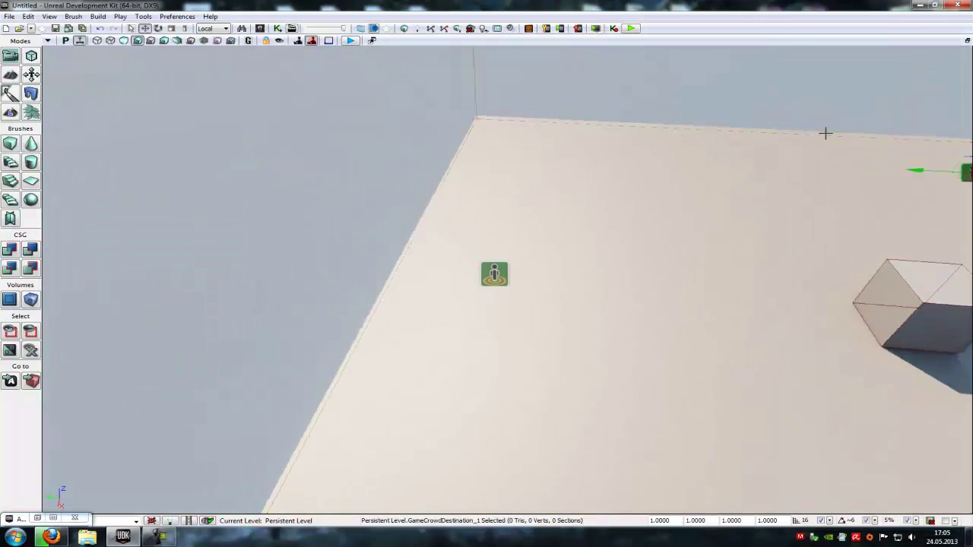
Step: Lock the first crowd destination's properties and add the second destination to its Next Destinations list
left_click(494, 274)
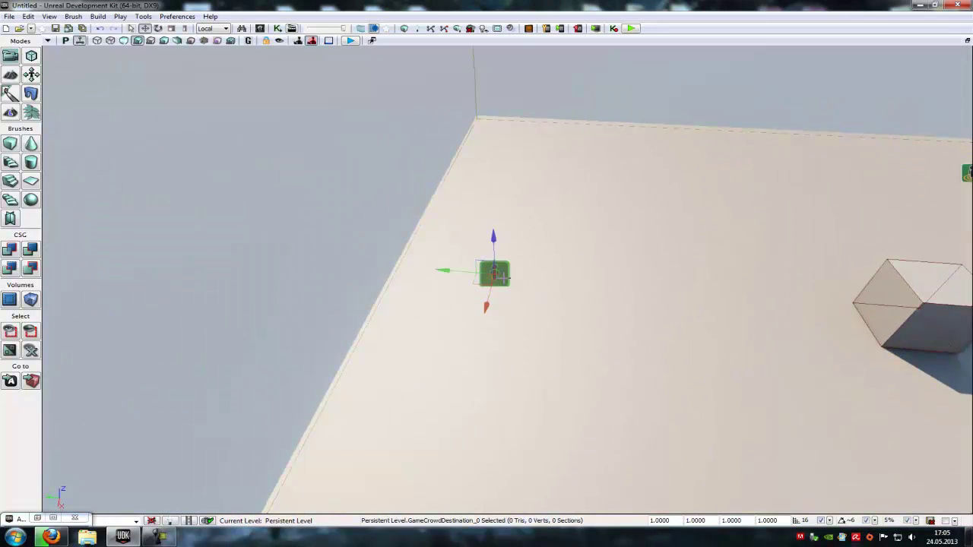
double_click(495, 274)
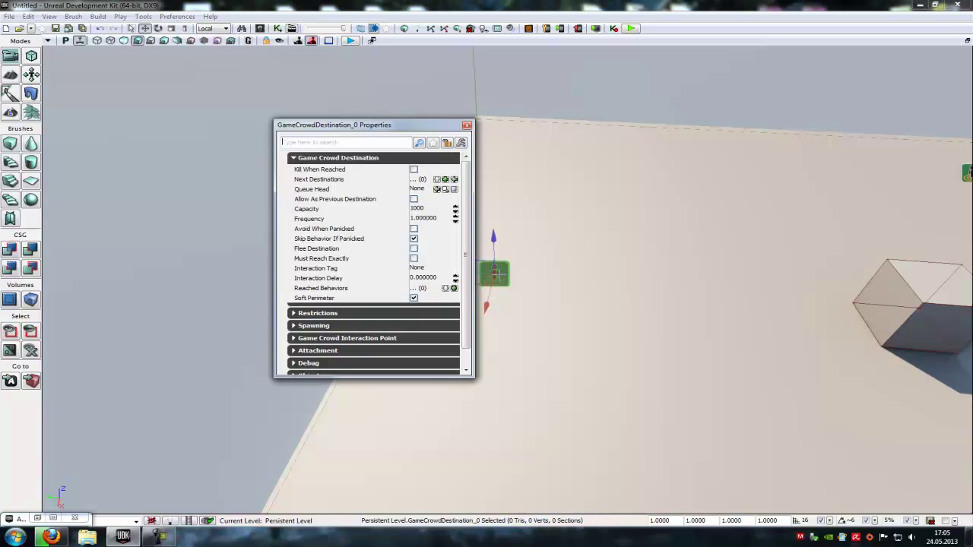
left_click(449, 144)
right_click_drag(651, 172, 713, 164)
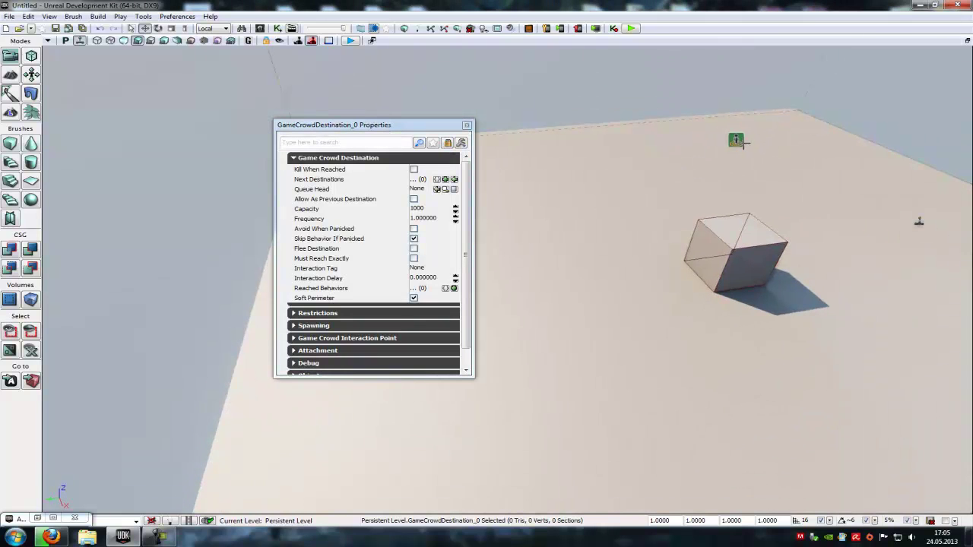
left_click(736, 140)
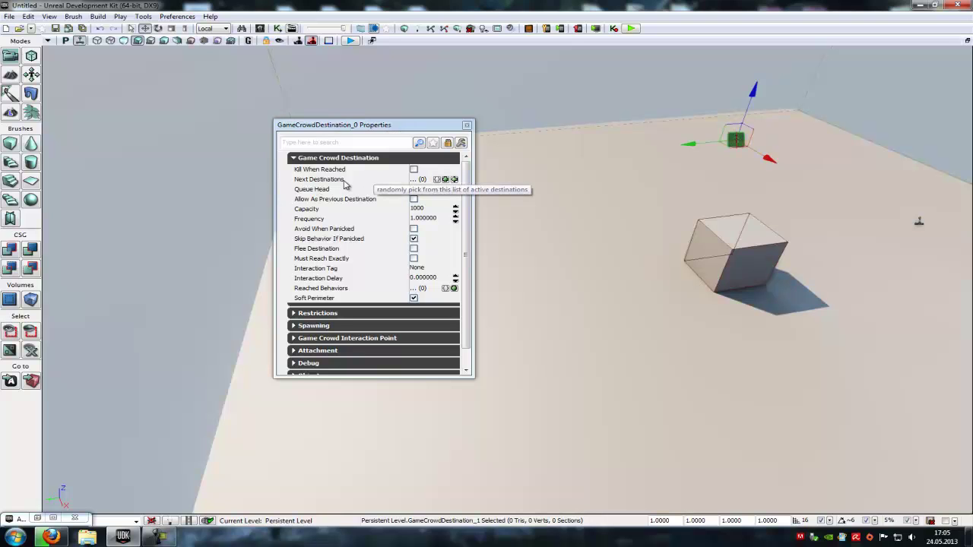
left_click_drag(324, 127, 473, 119)
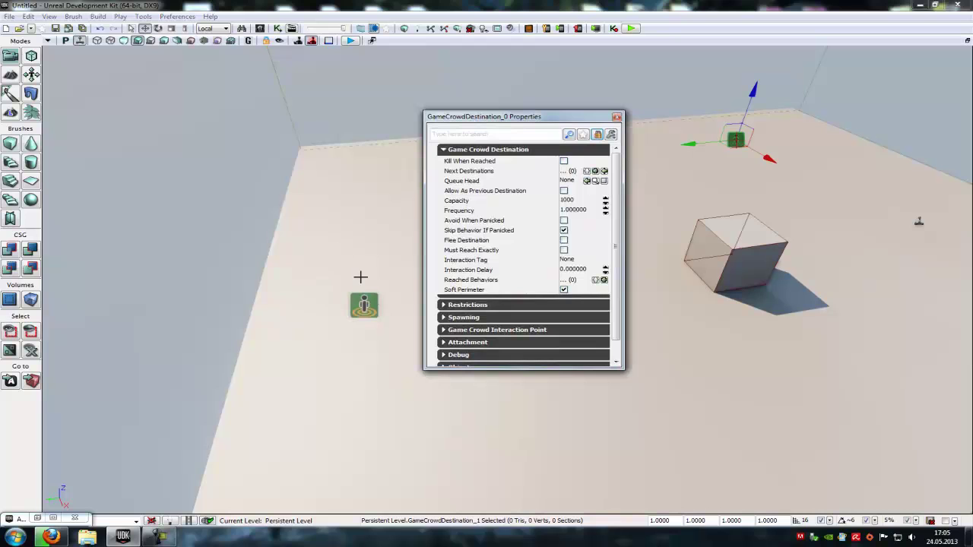
left_click(604, 172)
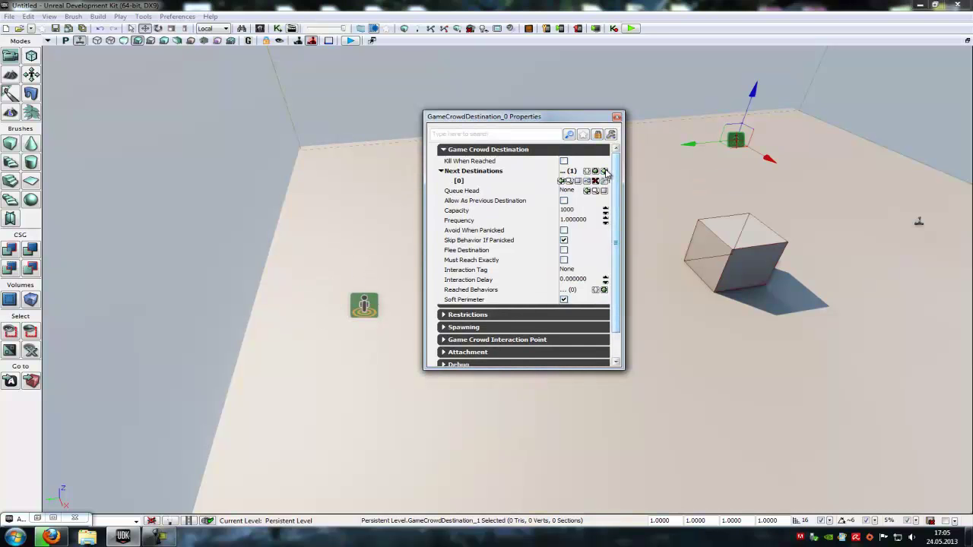
left_click(617, 118)
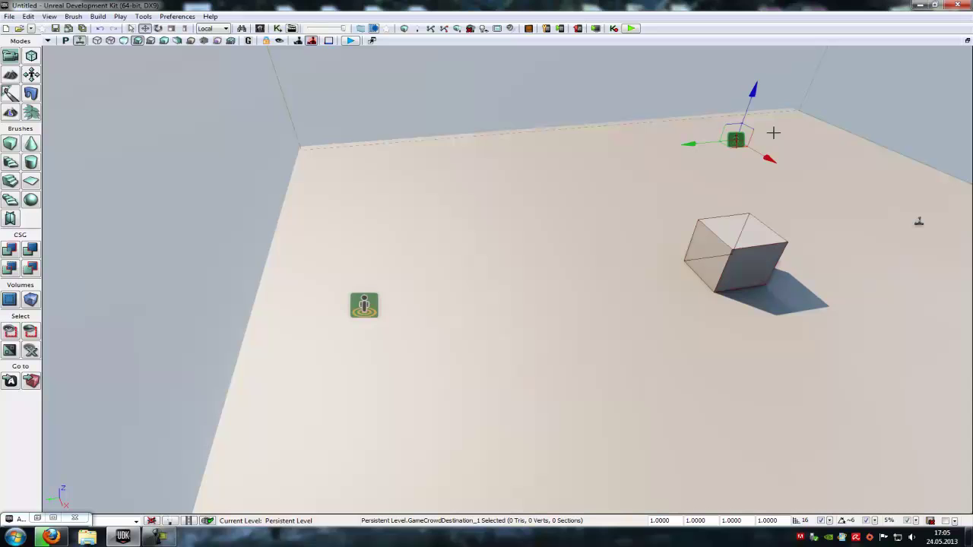
Step: Examine the link leaving the first crowd destination and the properties of the second destination
right_click_drag(491, 308, 487, 291)
scroll(486, 292, "up", 5)
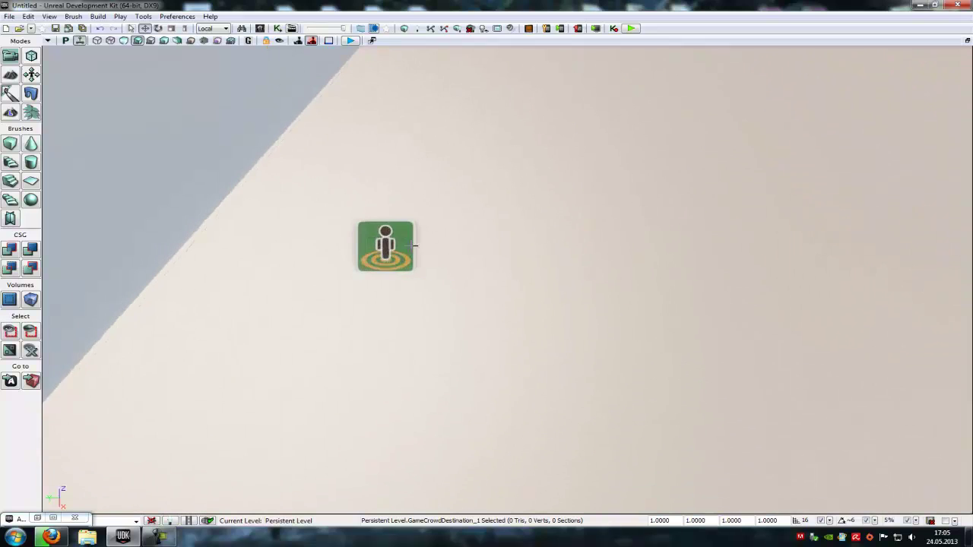
left_click(403, 247)
scroll(410, 258, "down", 2)
right_click_drag(410, 259, 641, 273)
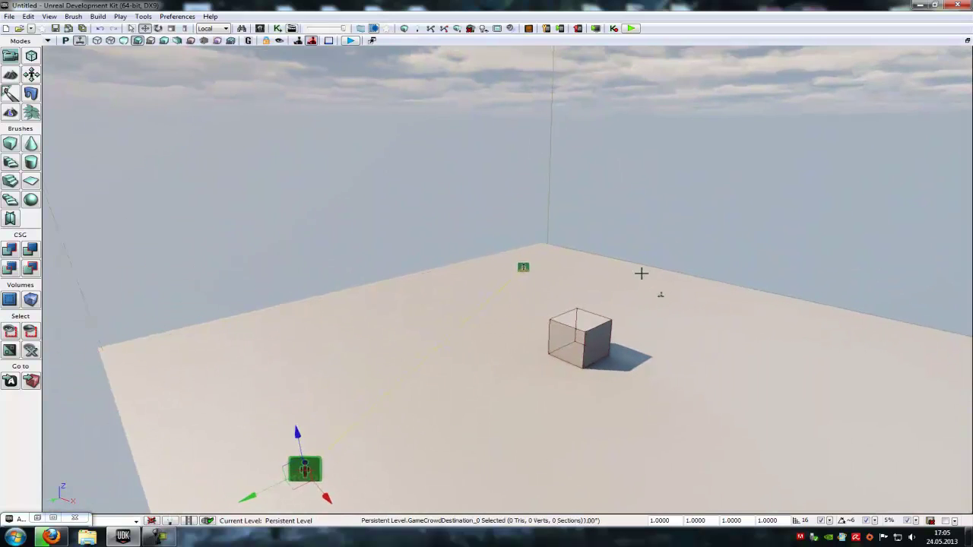
right_click_drag(554, 225, 566, 226)
double_click(525, 262)
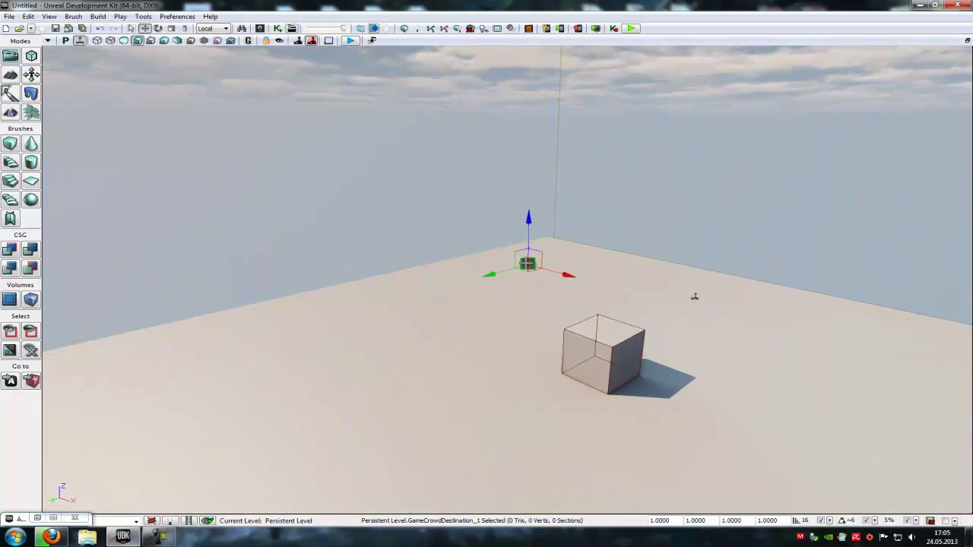
left_click(596, 135)
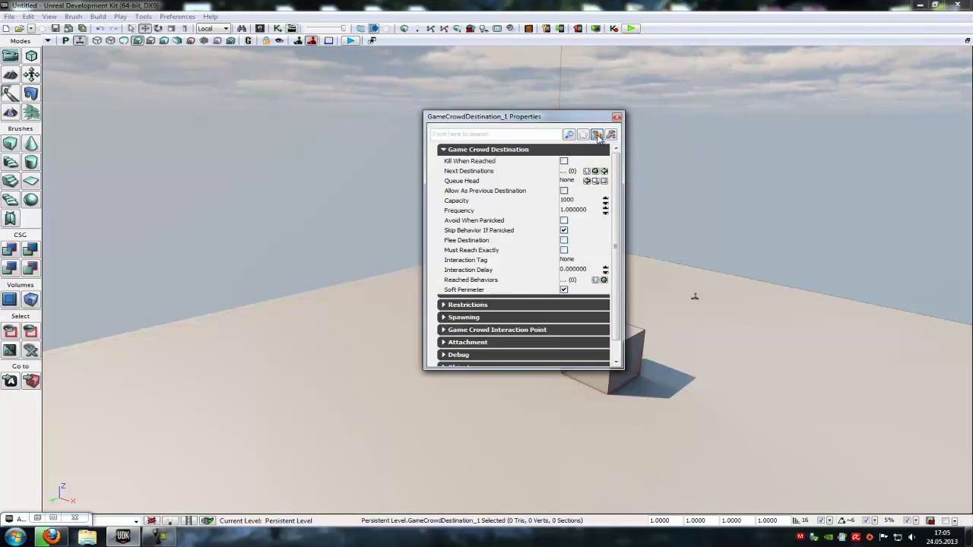
left_click(616, 117)
right_click_drag(667, 154, 738, 220)
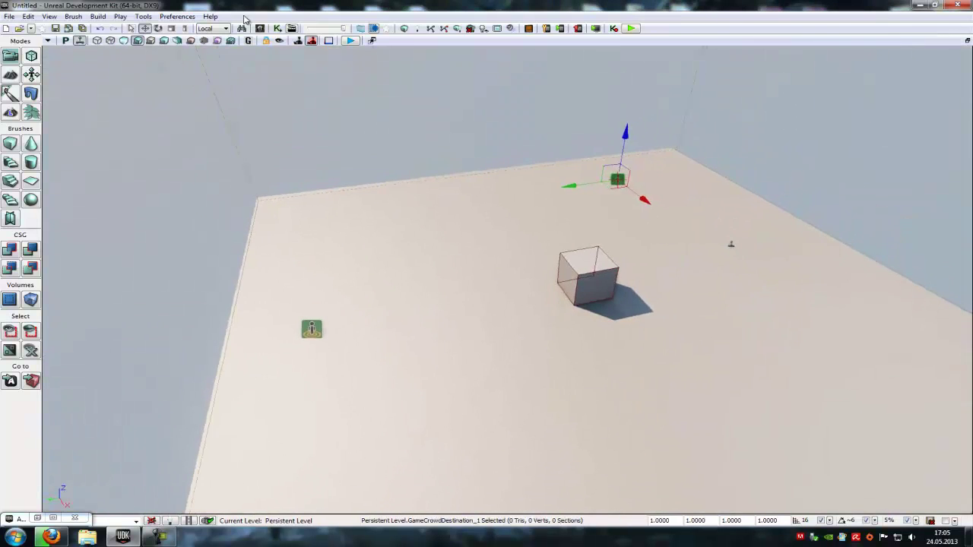
Step: Open the level's UnrealKismet sequence and add a Player Spawned event
left_click(277, 28)
left_click_drag(352, 68, 620, 103)
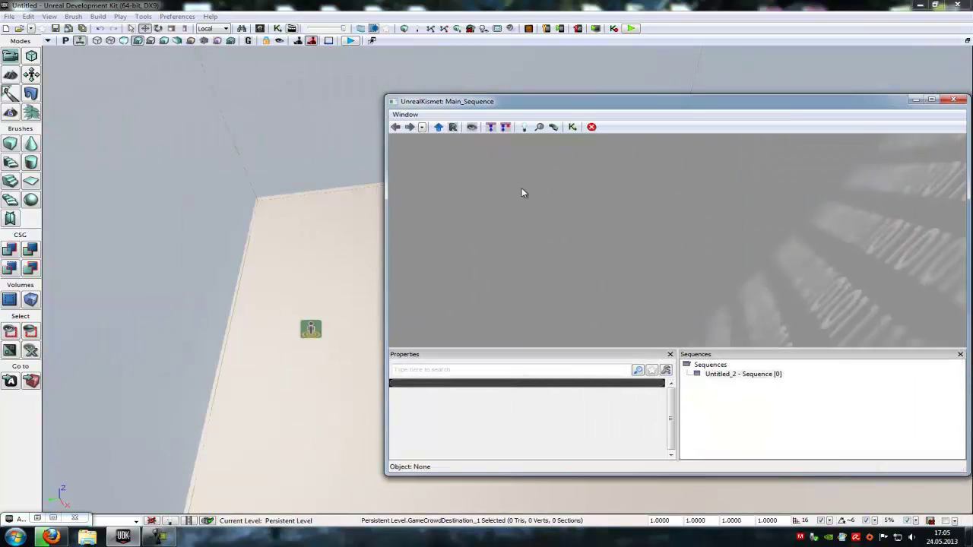
right_click(524, 190)
mouse_move(588, 241)
mouse_move(816, 403)
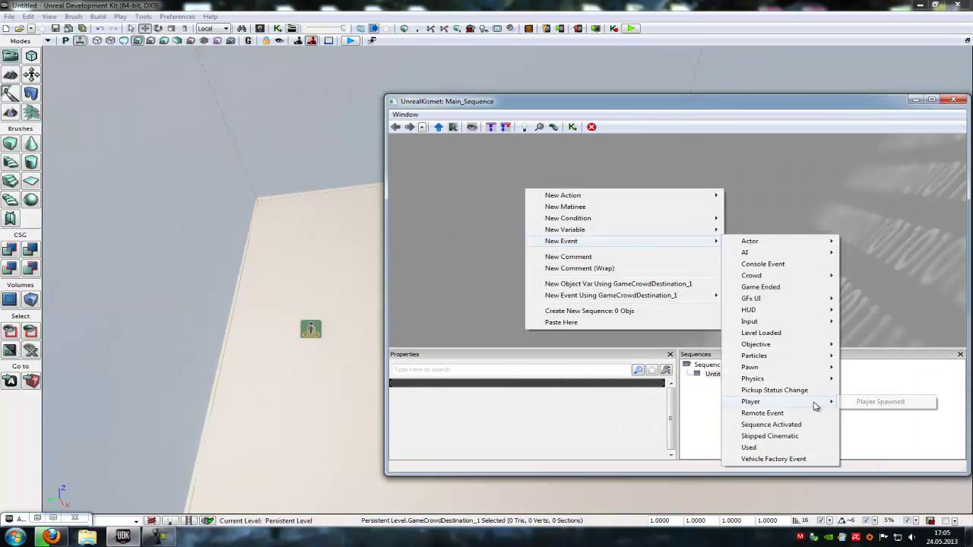
left_click(880, 402)
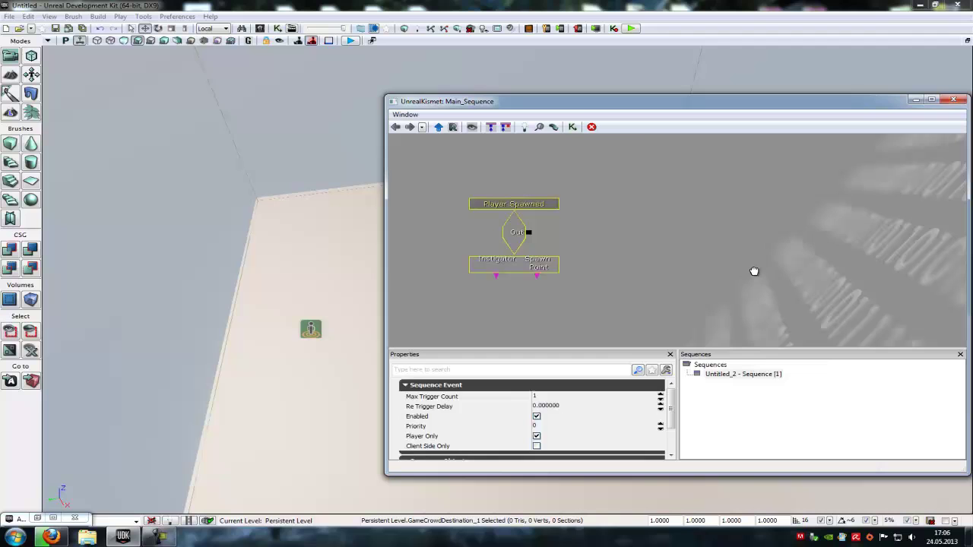
Step: Add a UT Crowd Spawner action and connect the Player Spawned event's Out to its Start input
right_click(678, 208)
mouse_move(711, 214)
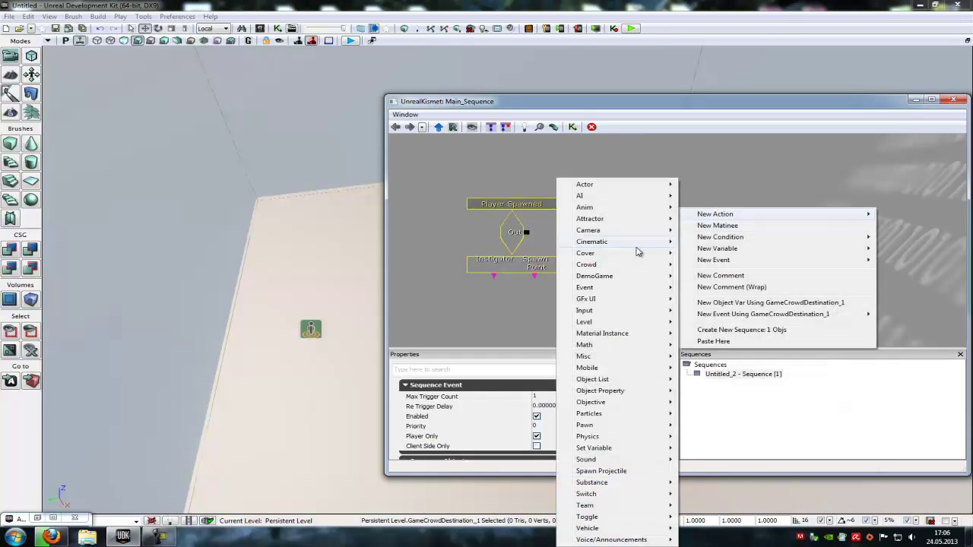
mouse_move(638, 266)
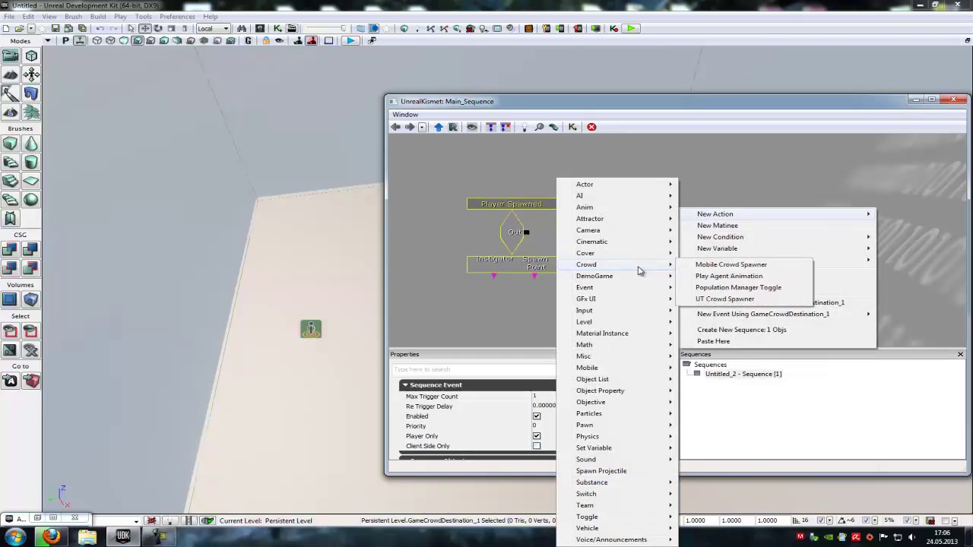
left_click(706, 300)
left_click_drag(620, 237, 617, 219)
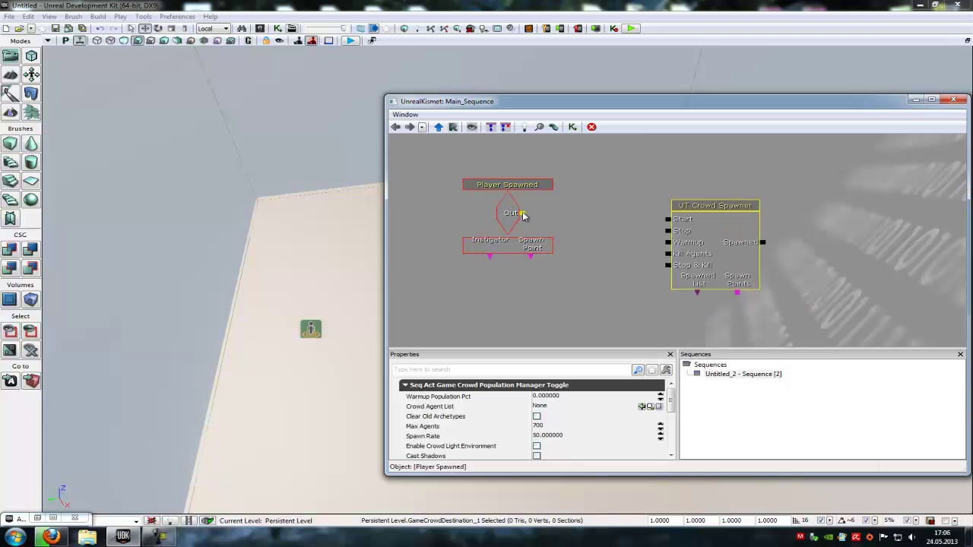
left_click_drag(522, 214, 668, 219)
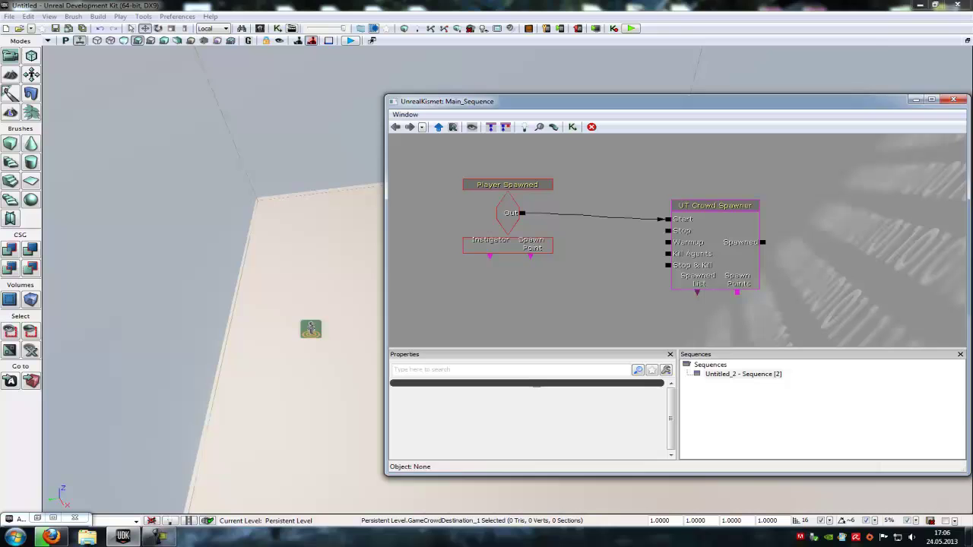
Step: Create an object variable from the first crowd destination on the spawner's Spawn Points, and select the UT Crowd Spawner
left_click(311, 328)
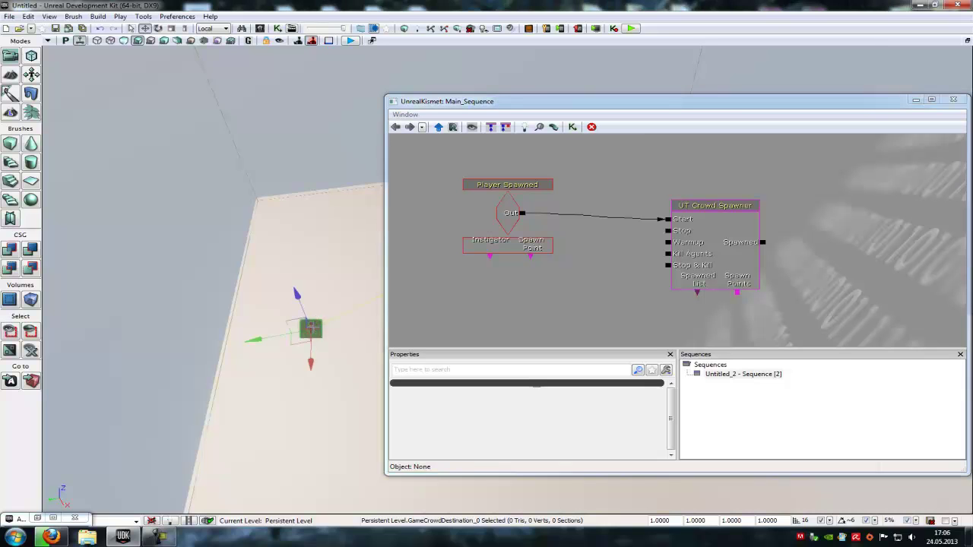
right_click(738, 308)
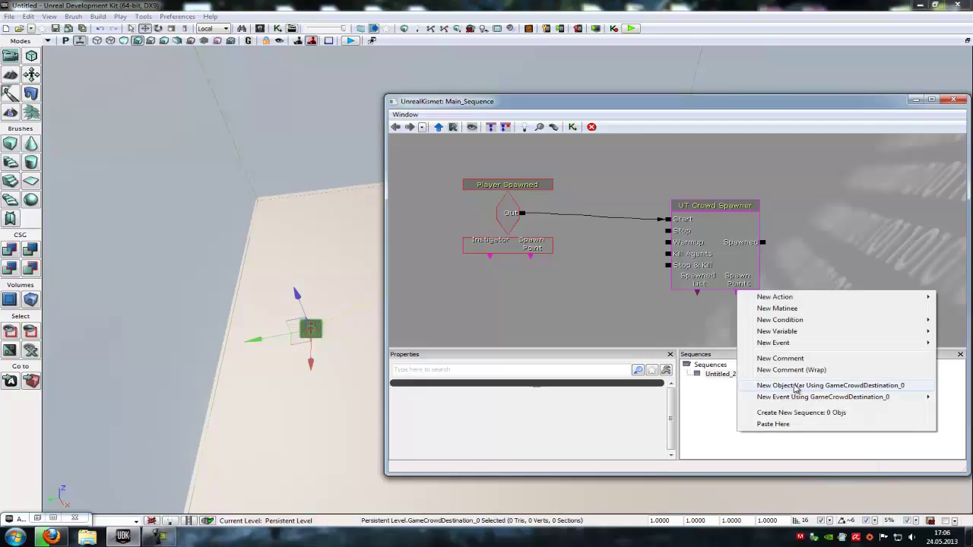
left_click(796, 386)
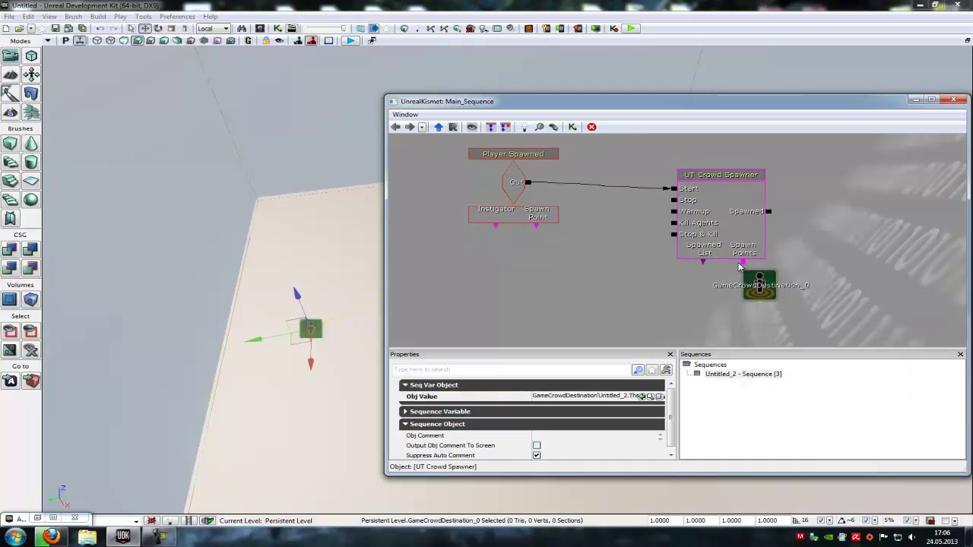
left_click(758, 289)
left_click(726, 223)
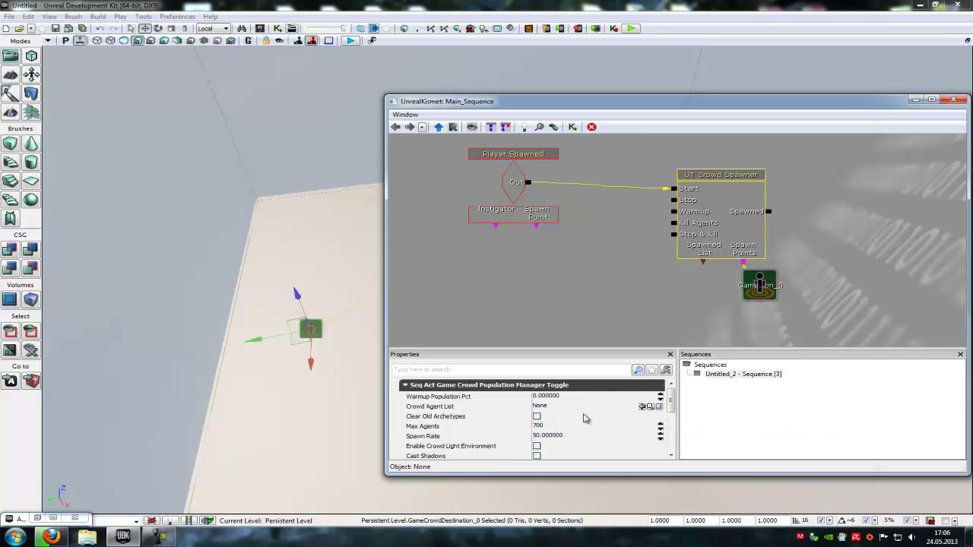
Step: Bring back the Actor Classes browser with Use 'Actor' As Parent turned off and search it for "crowd"
left_click(916, 101)
left_click(48, 15)
mouse_move(65, 29)
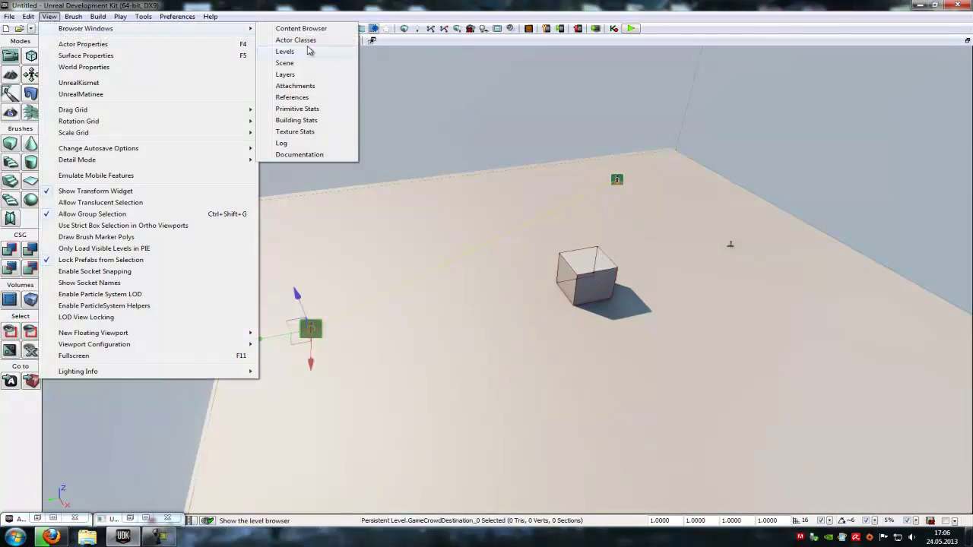
left_click(309, 50)
left_click(132, 518)
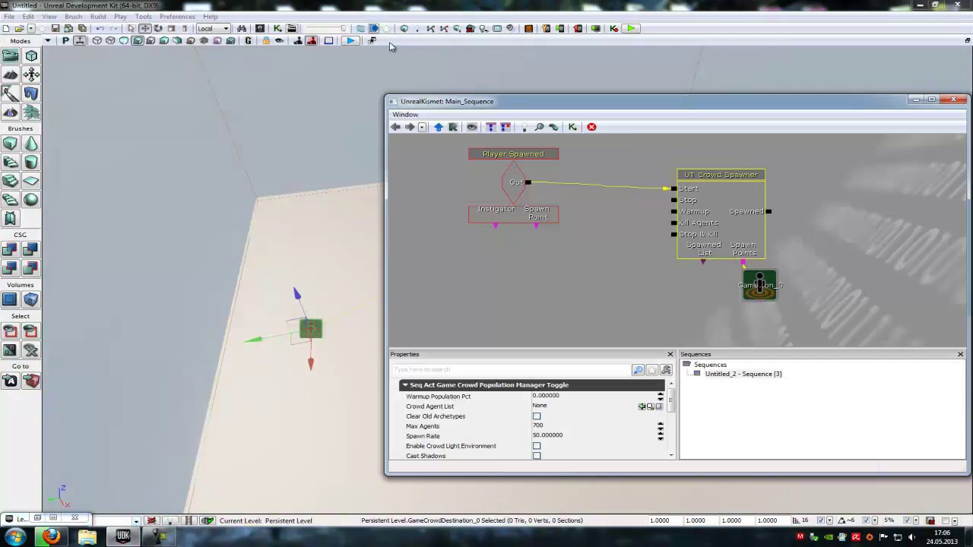
left_click(53, 517)
left_click(582, 59)
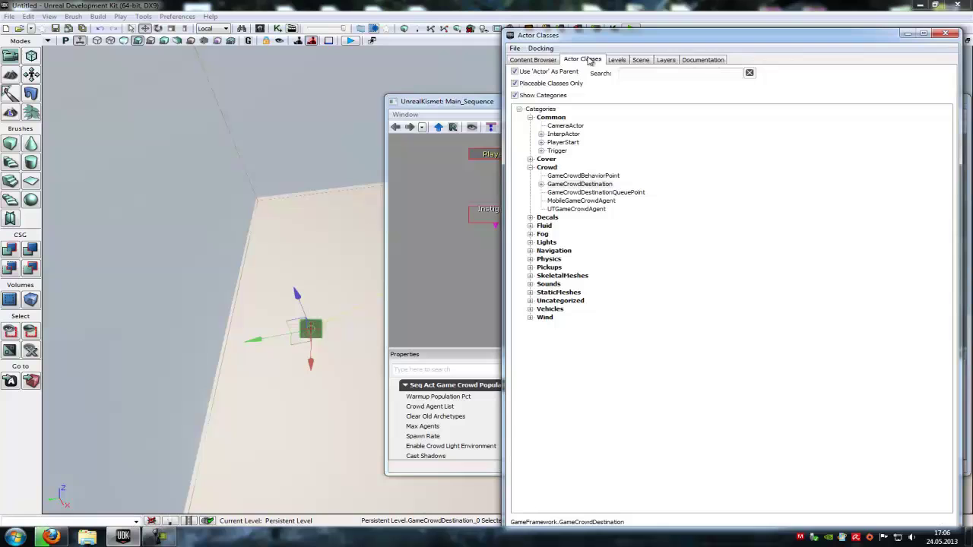
left_click(515, 71)
left_click(641, 72)
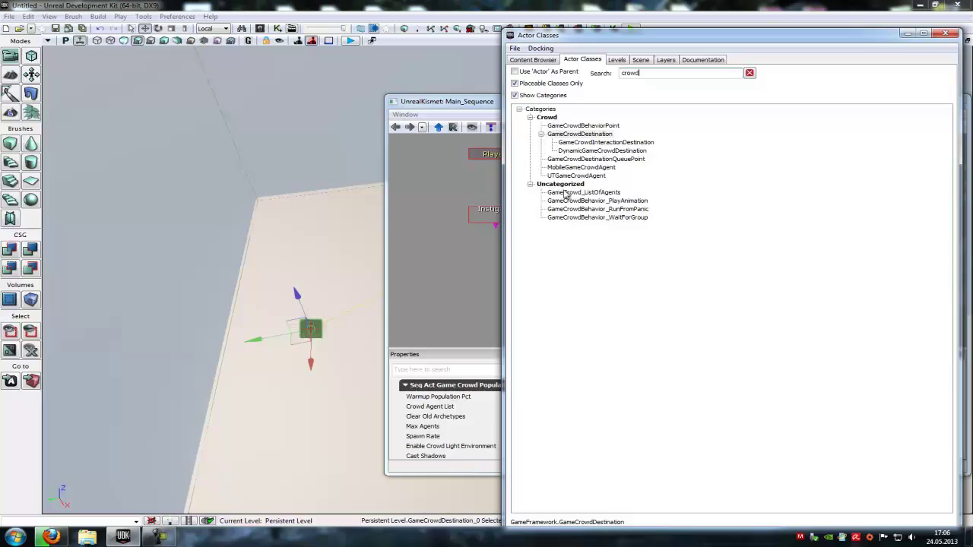
Step: Create an archetype of GameCrowd_ListOfAgents named 1 in the package tutorialcrowd
left_click(569, 195)
right_click(571, 195)
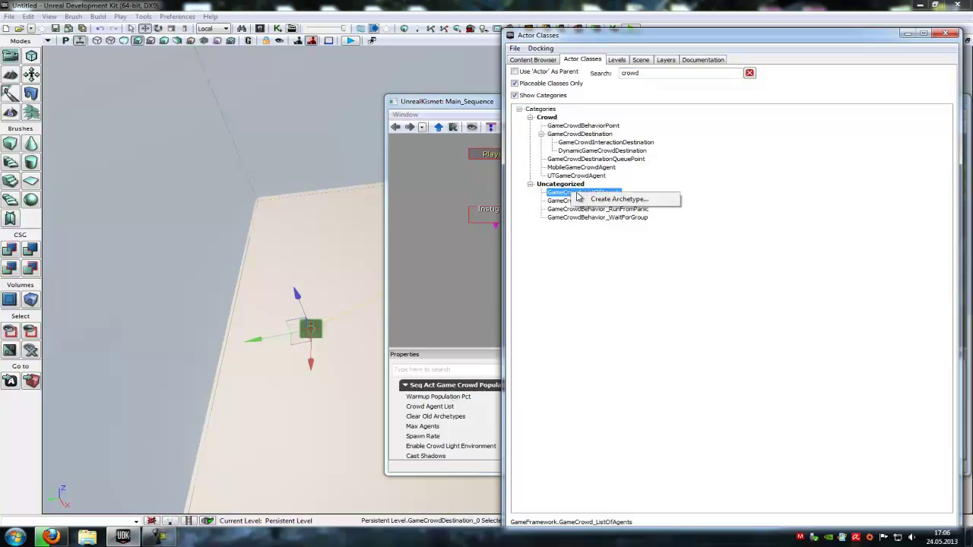
left_click(604, 201)
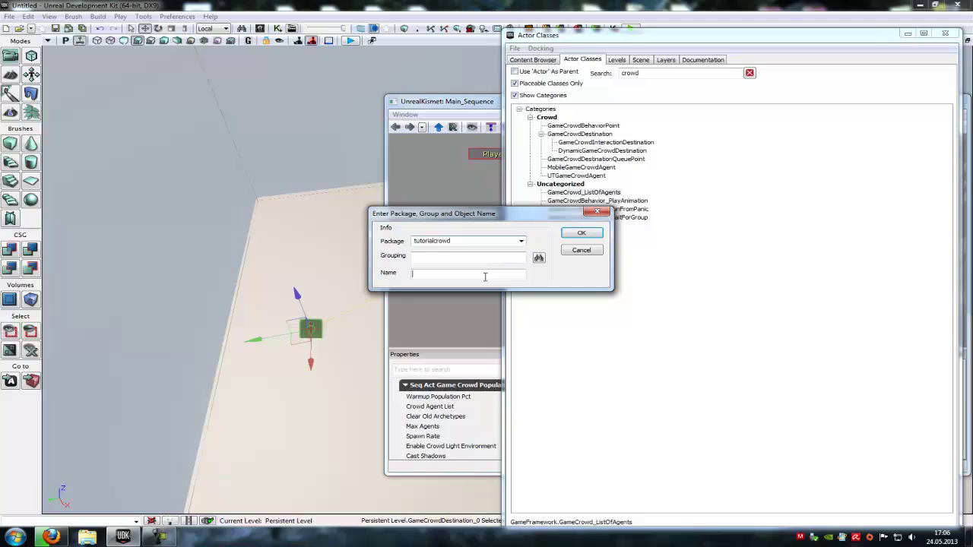
left_click(583, 249)
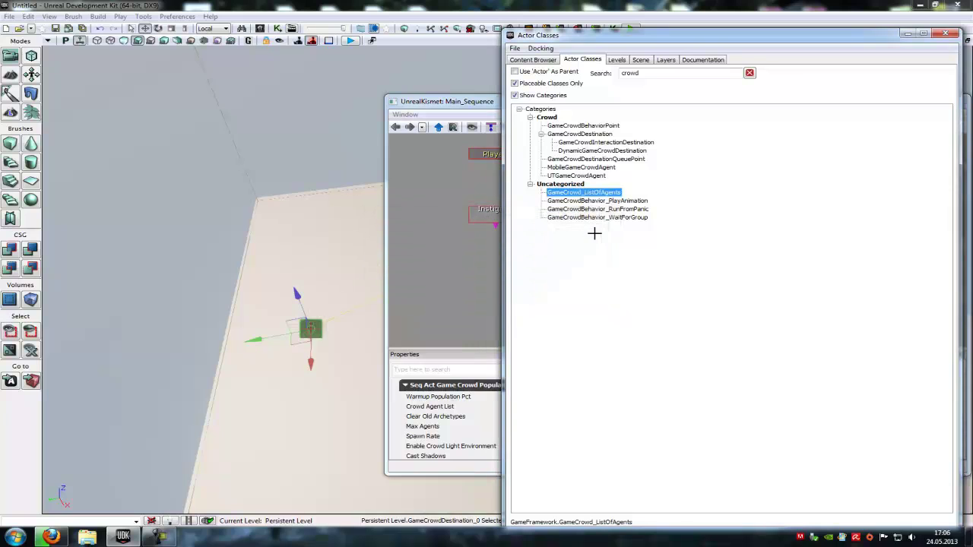
left_click(576, 176)
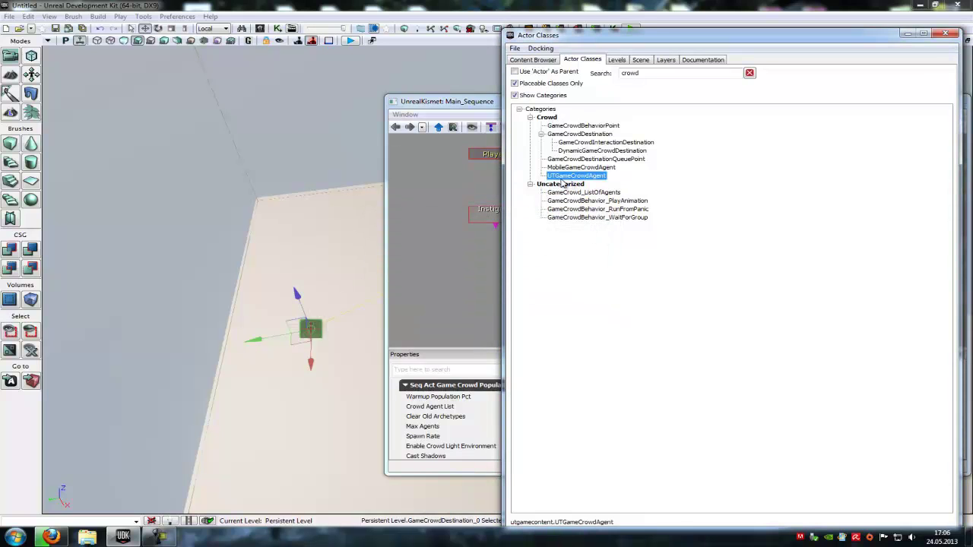
right_click(568, 182)
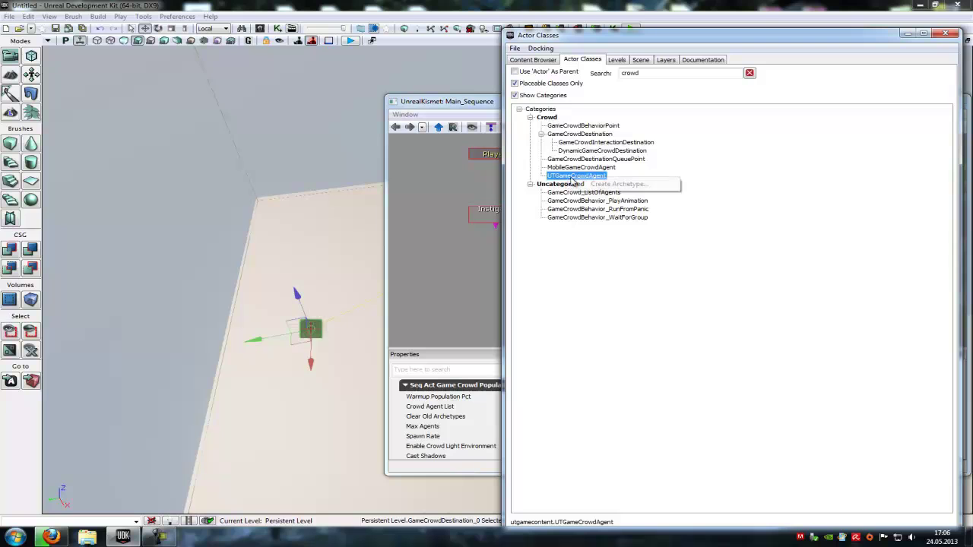
left_click(594, 186)
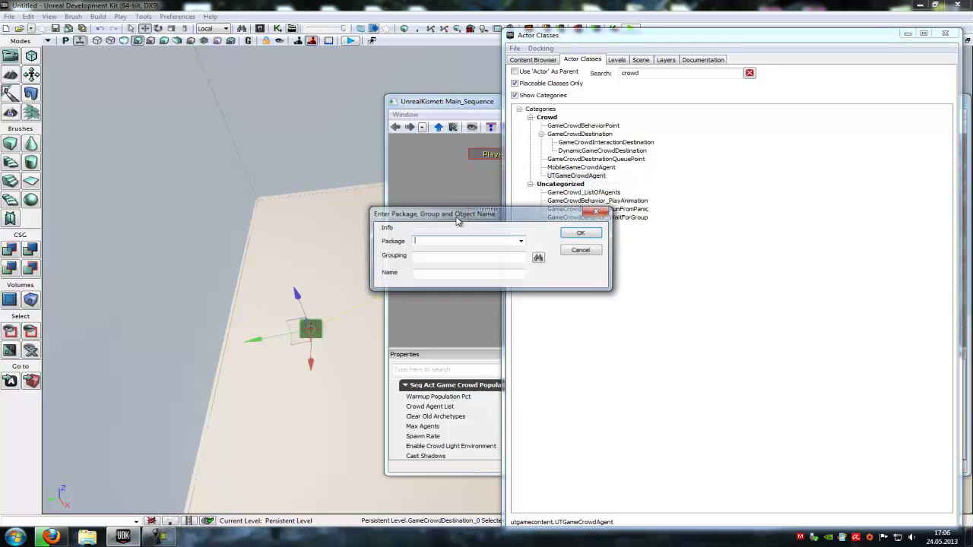
left_click(446, 274)
type("2")
left_click(448, 240)
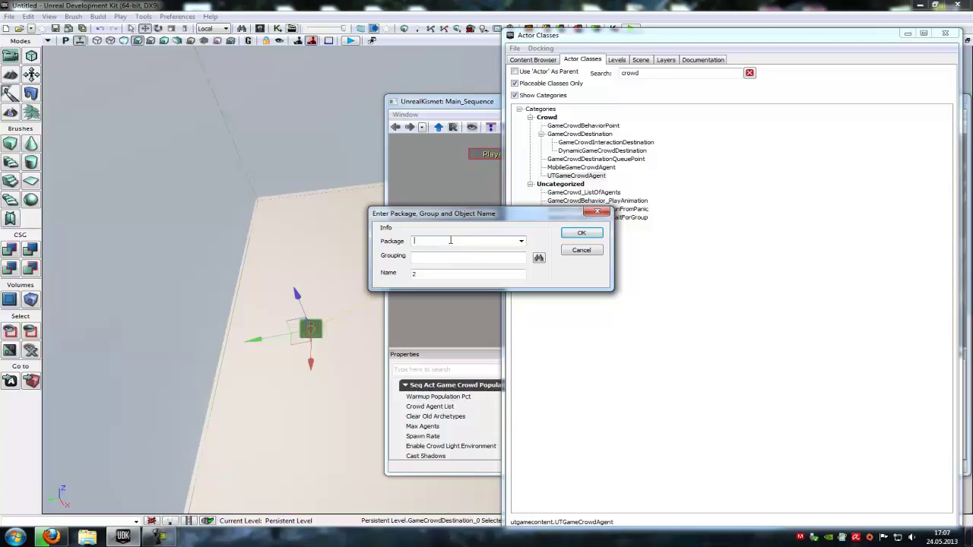
left_click(522, 241)
type("tutorial")
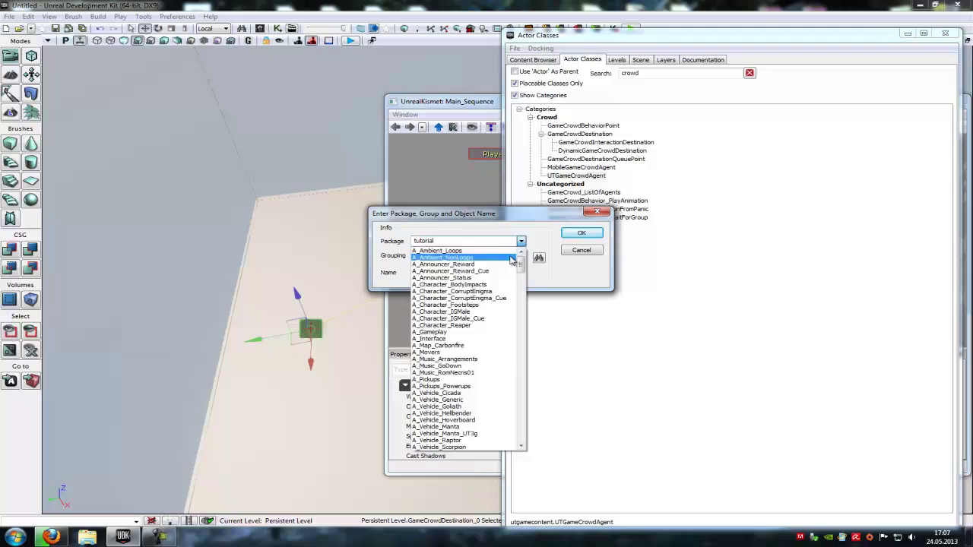
left_click(467, 240)
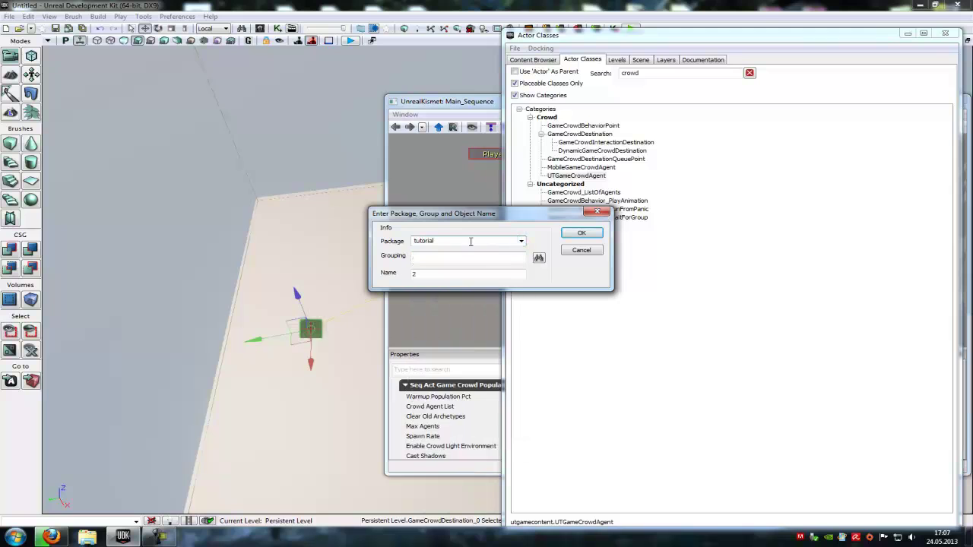
left_click_drag(471, 242, 339, 245)
type("tu")
left_click(522, 241)
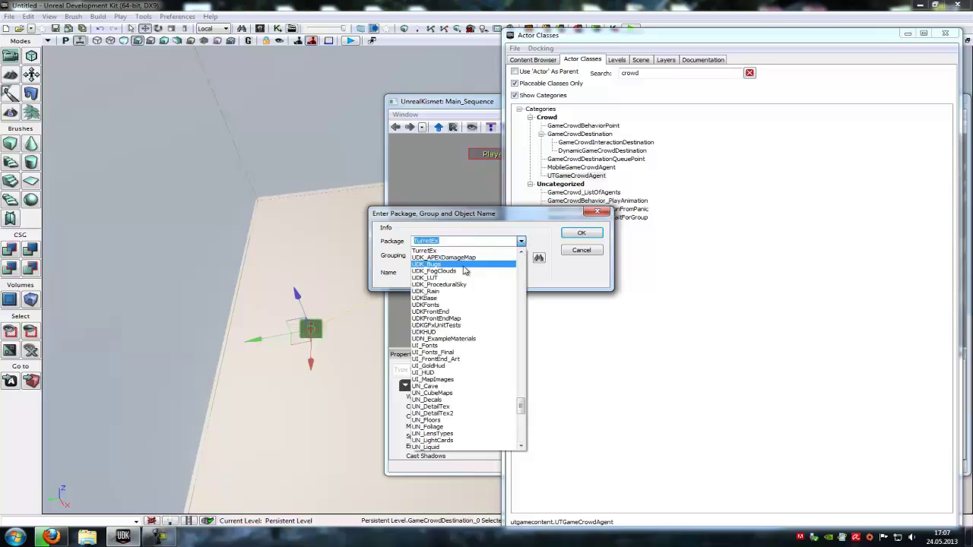
left_click_drag(521, 409, 520, 392)
left_click(570, 279)
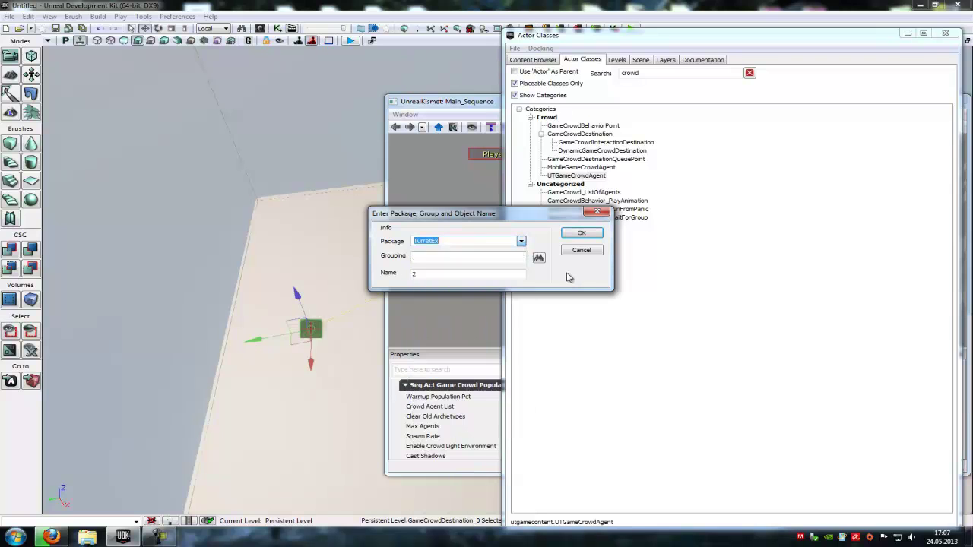
left_click(592, 250)
Step: Save the new tutorialcrowd package from the Content Browser into the UDKGame Content folder
left_click(530, 60)
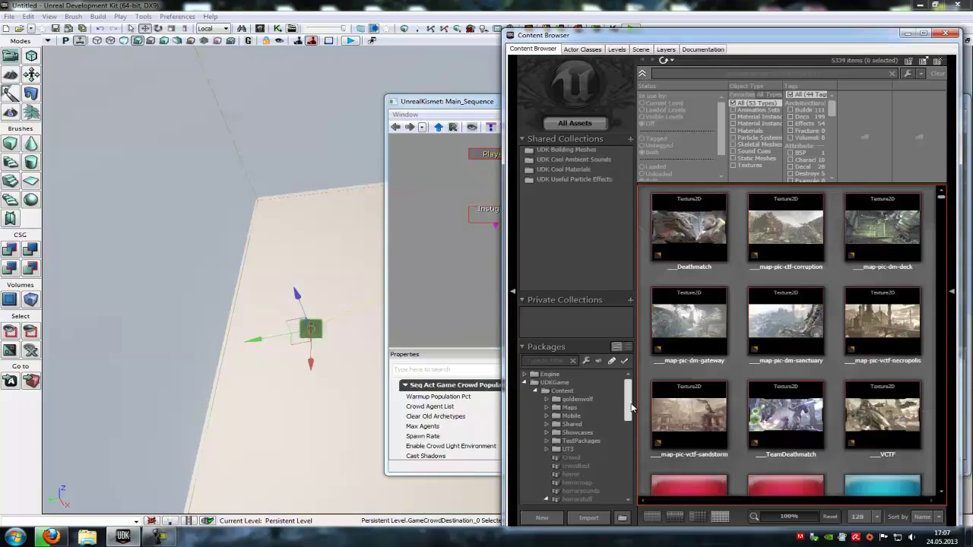
left_click_drag(630, 405, 624, 488)
left_click(526, 499)
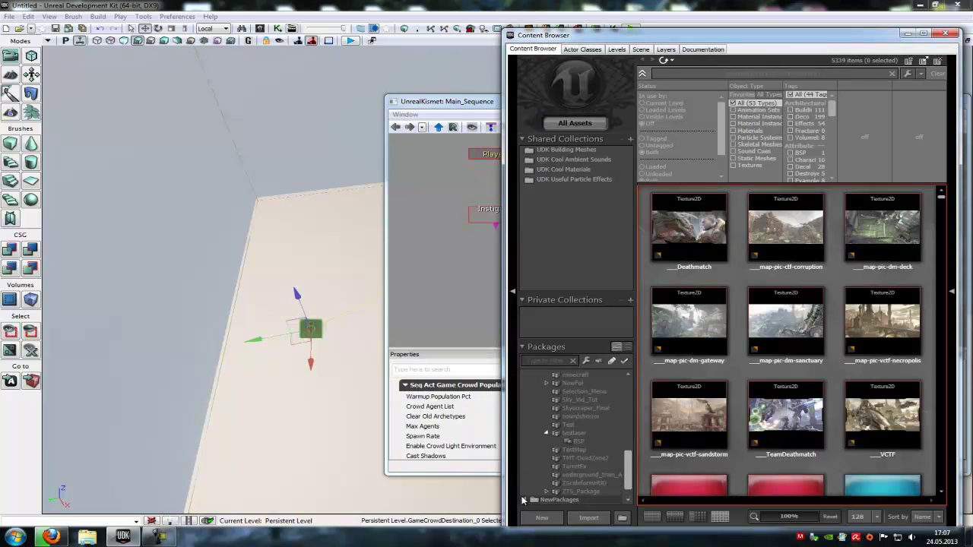
left_click(573, 493)
right_click(579, 496)
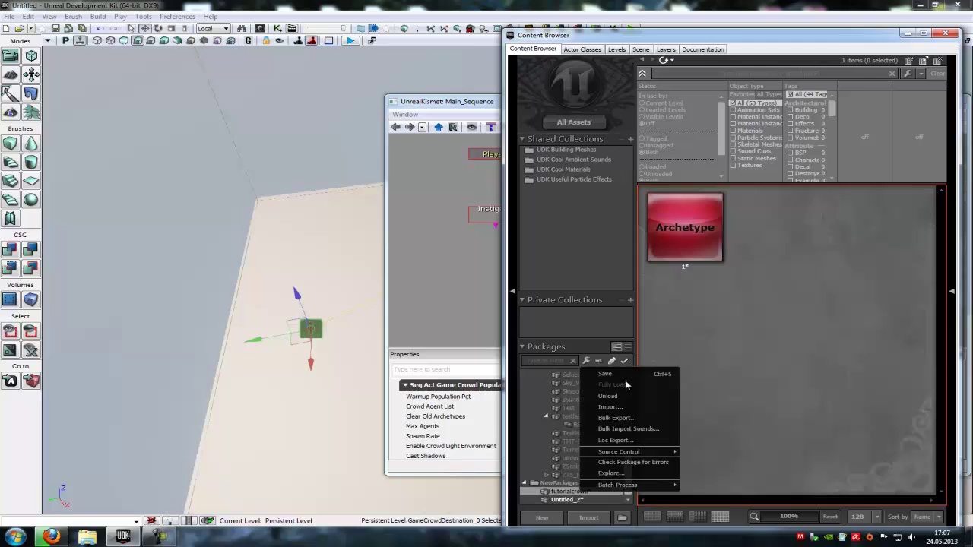
left_click(625, 375)
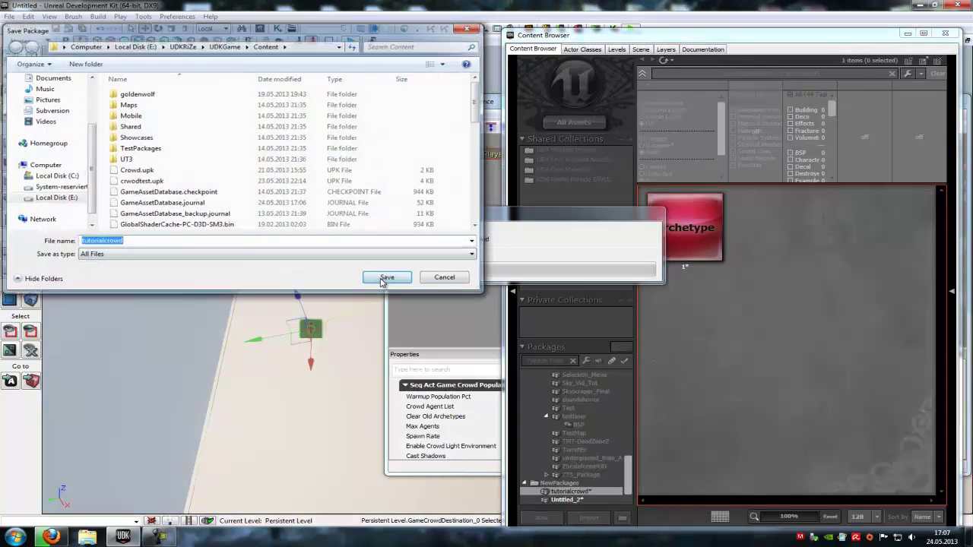
left_click(386, 278)
Step: Create an archetype of UTGameCrowdAgent named 2 in the tutorialcrowd package
left_click(589, 50)
left_click(576, 176)
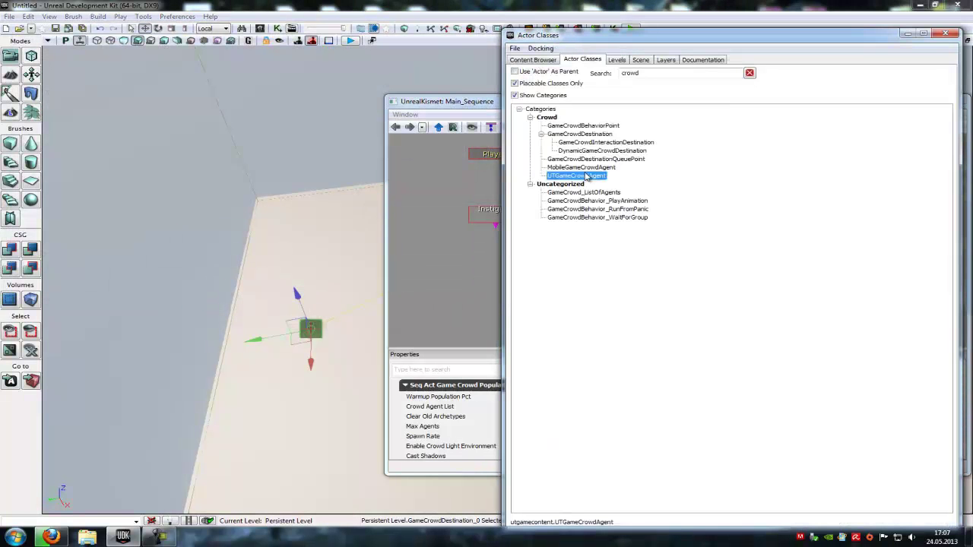
right_click(584, 176)
left_click(611, 181)
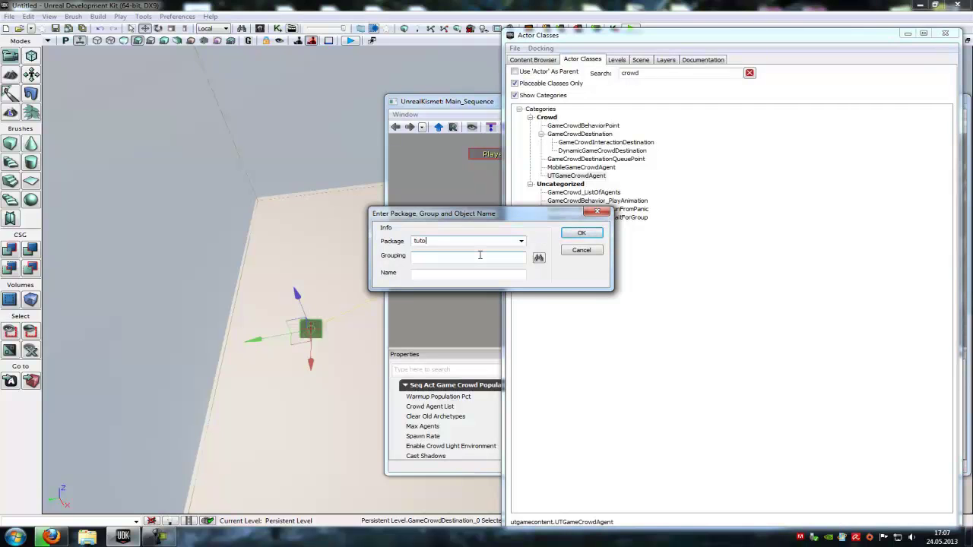
left_click(522, 242)
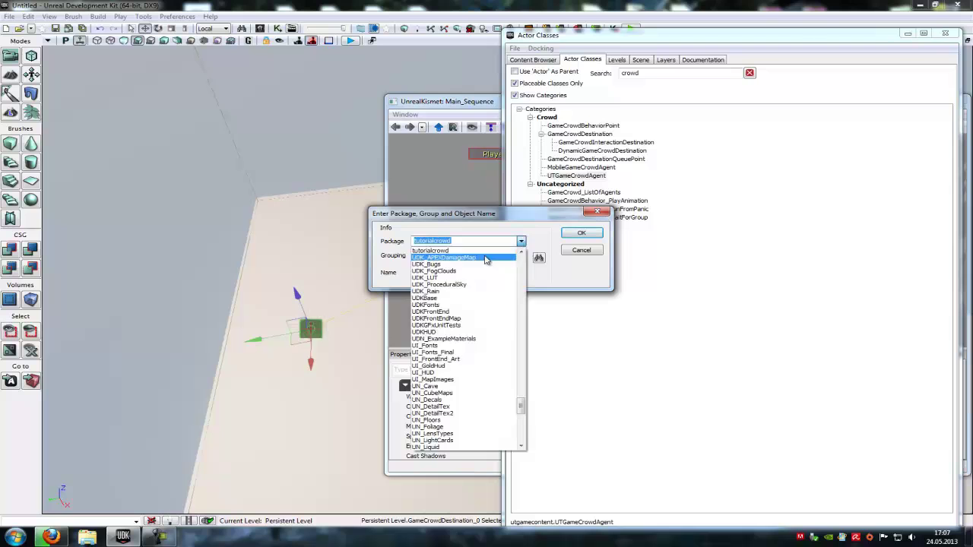
left_click(432, 257)
left_click(444, 275)
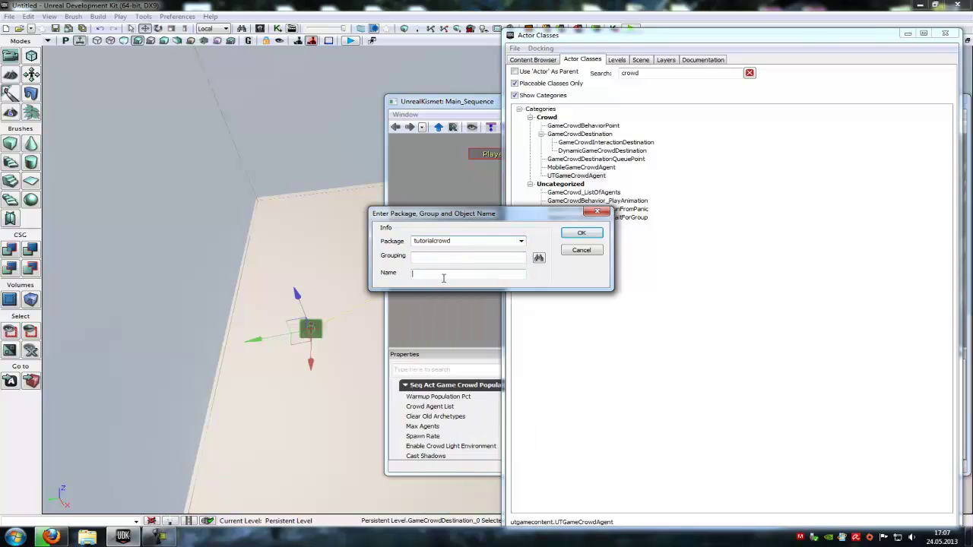
type("2")
left_click(583, 233)
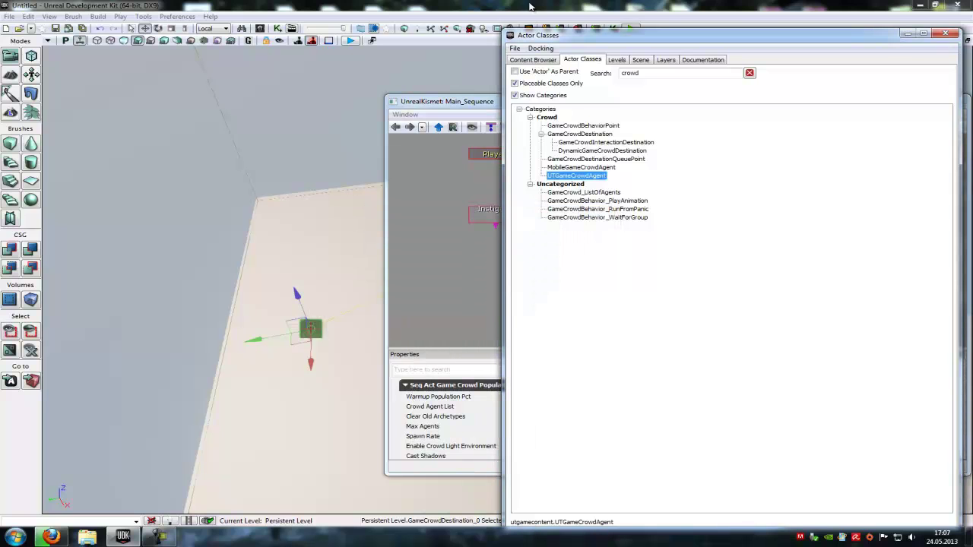
Step: Add one entry to archetype 1's List Of Agents and assign archetype 2 as its Agent Archetype
left_click(531, 60)
left_click(608, 467)
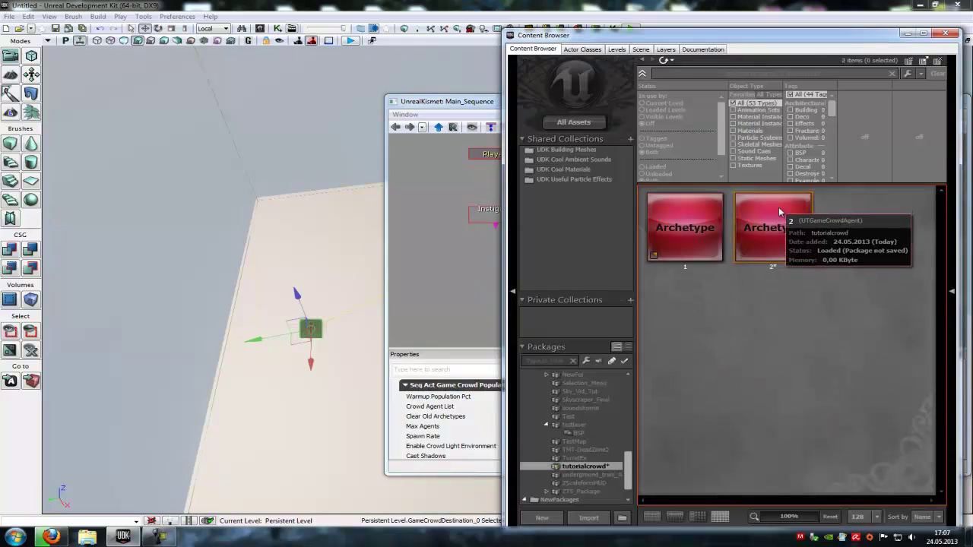
left_click(708, 237)
double_click(704, 234)
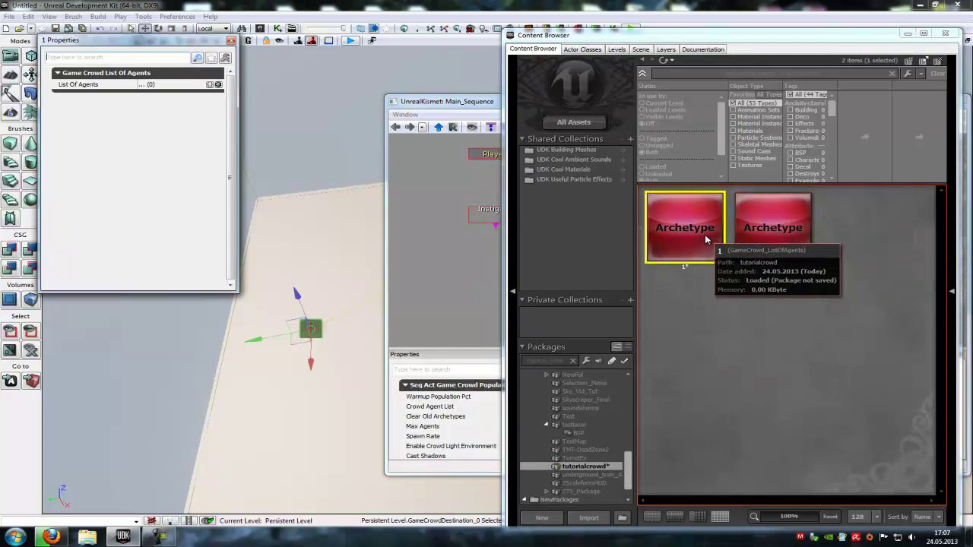
left_click(219, 85)
left_click(64, 95)
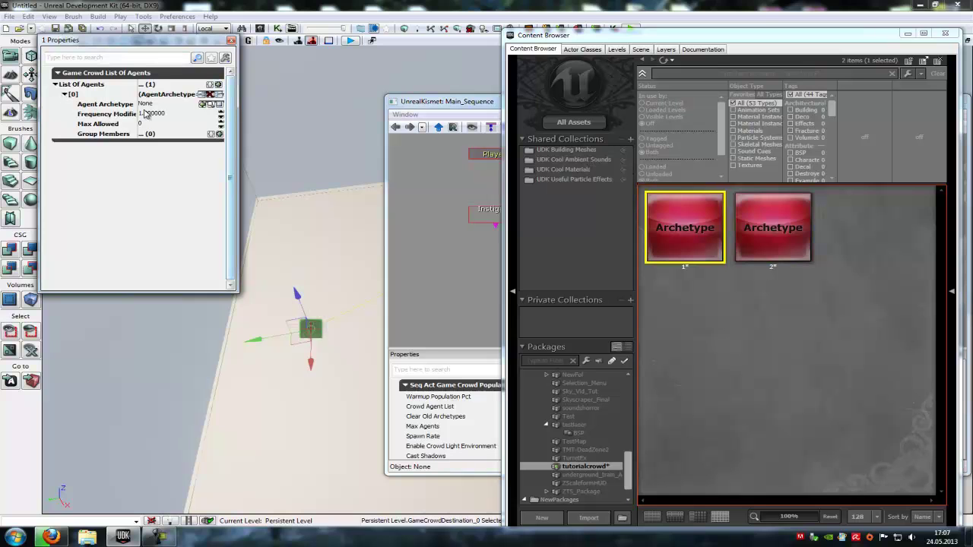
left_click(770, 230)
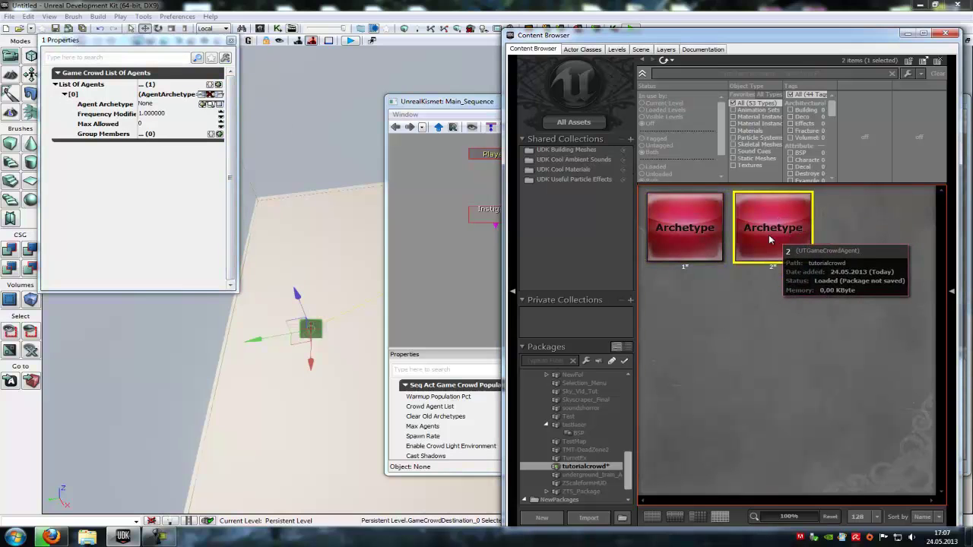
left_click(202, 105)
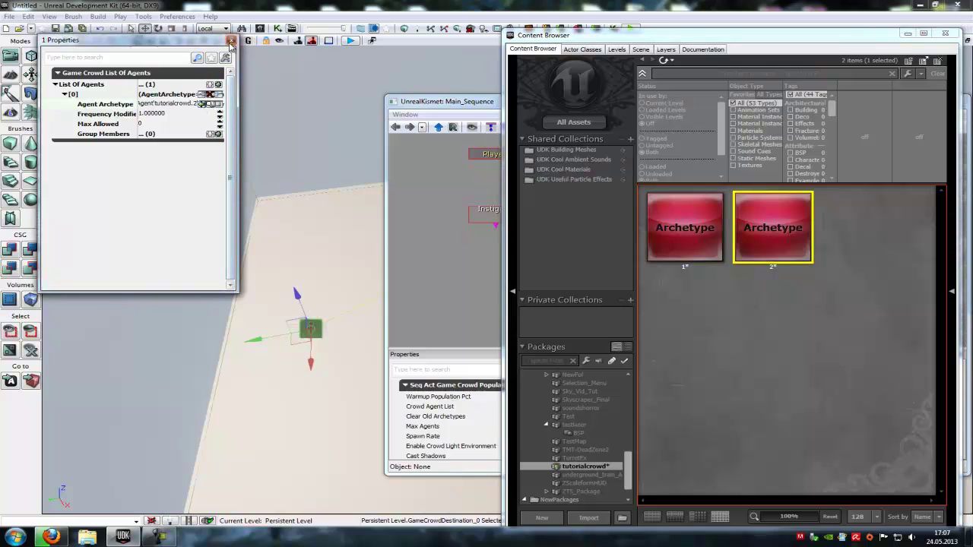
left_click(231, 40)
Step: Review archetype 2's rendering and behavior properties and set its Game Crowd Agent Health to 30
double_click(804, 223)
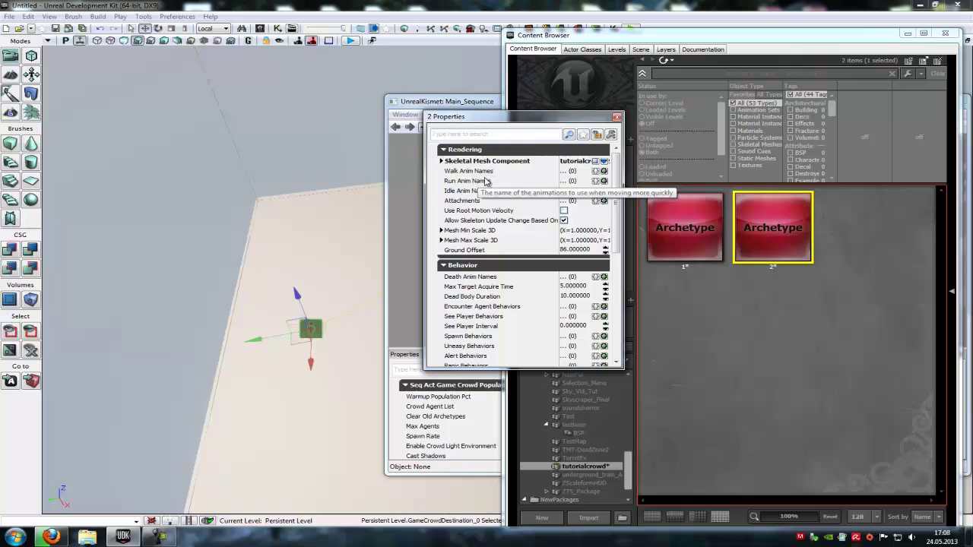
mouse_move(616, 190)
left_mouse_down()
mouse_move(615, 291)
mouse_move(606, 178)
left_mouse_up()
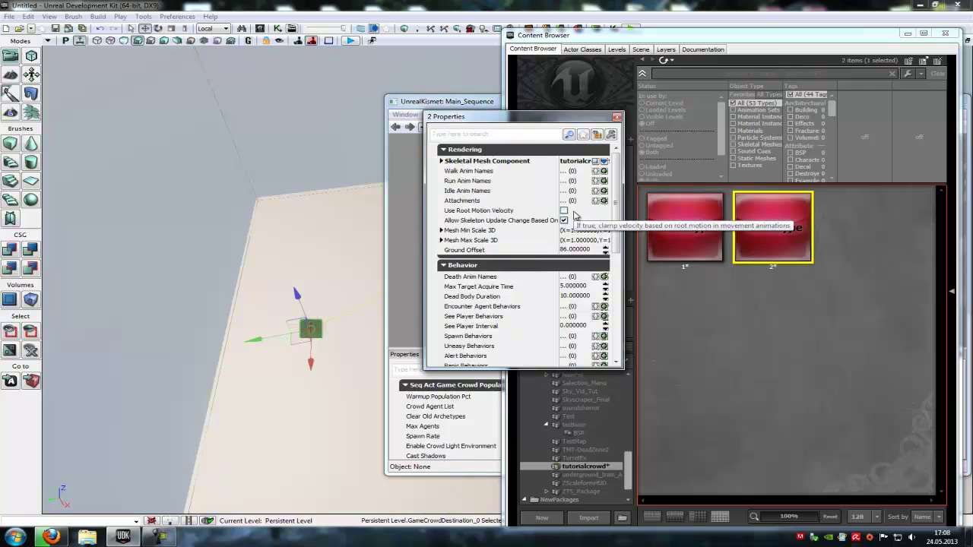
left_click(442, 161)
left_click(487, 174)
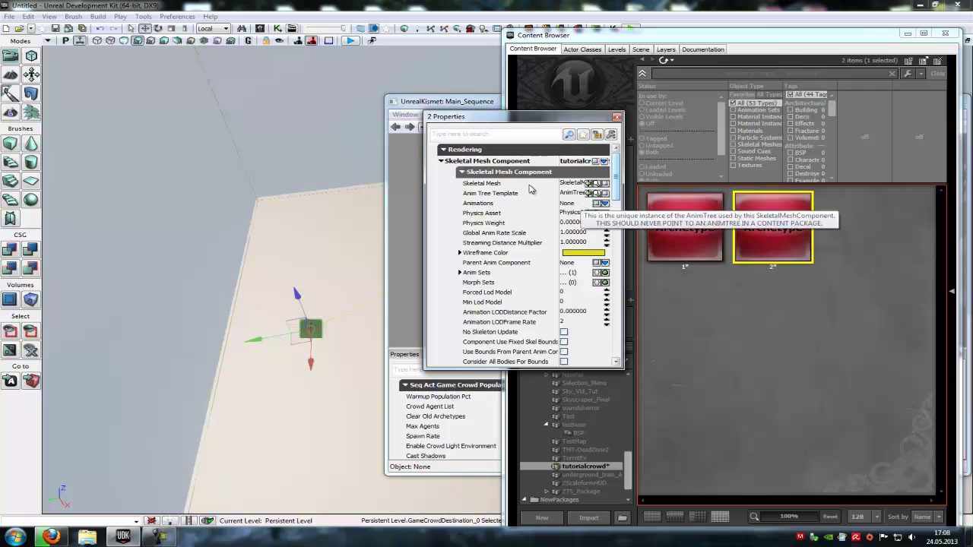
left_click(445, 162)
left_click(451, 152)
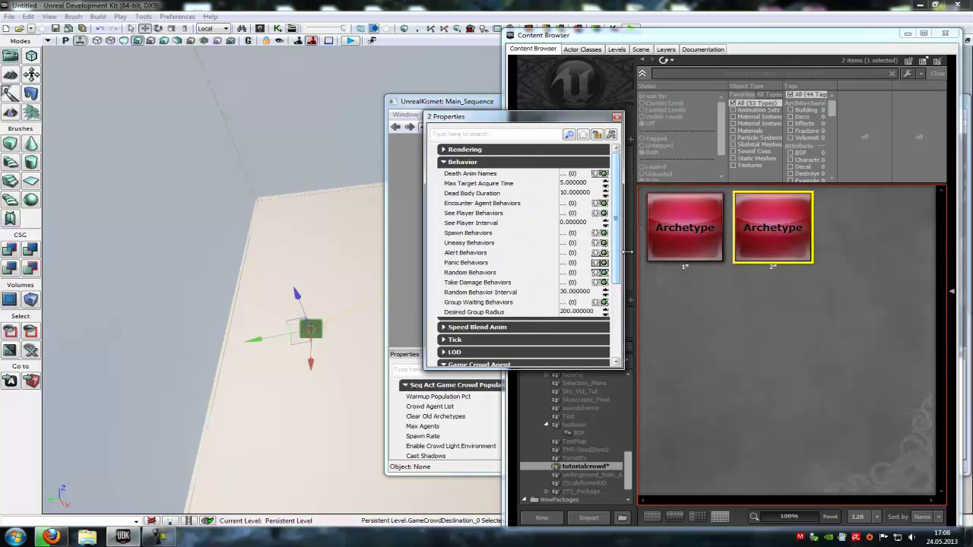
scroll(435, 320, "down", 3)
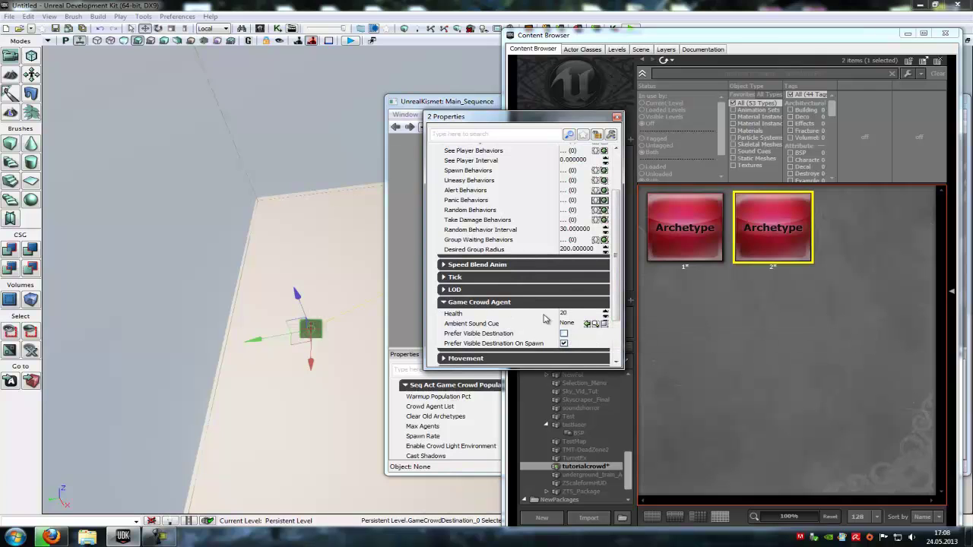
left_click(579, 314)
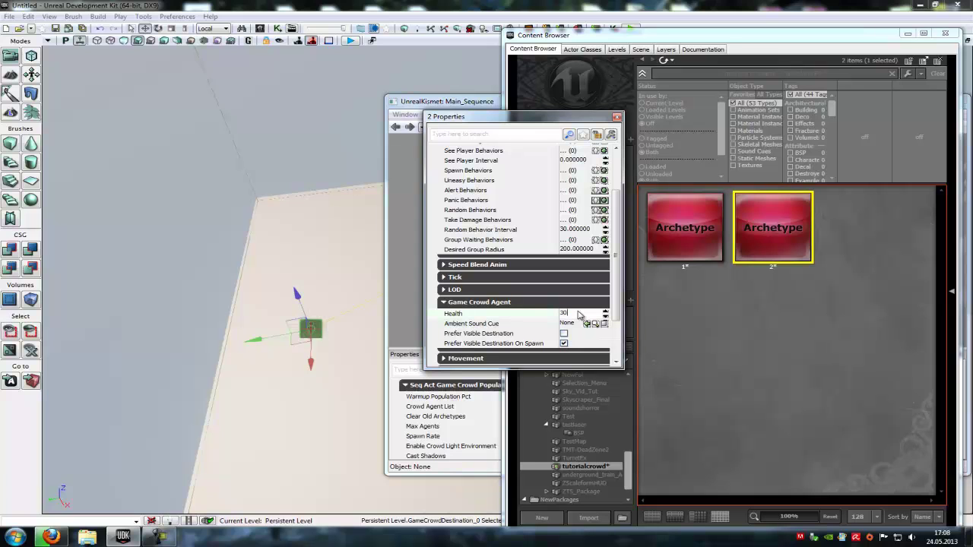
left_click(475, 302)
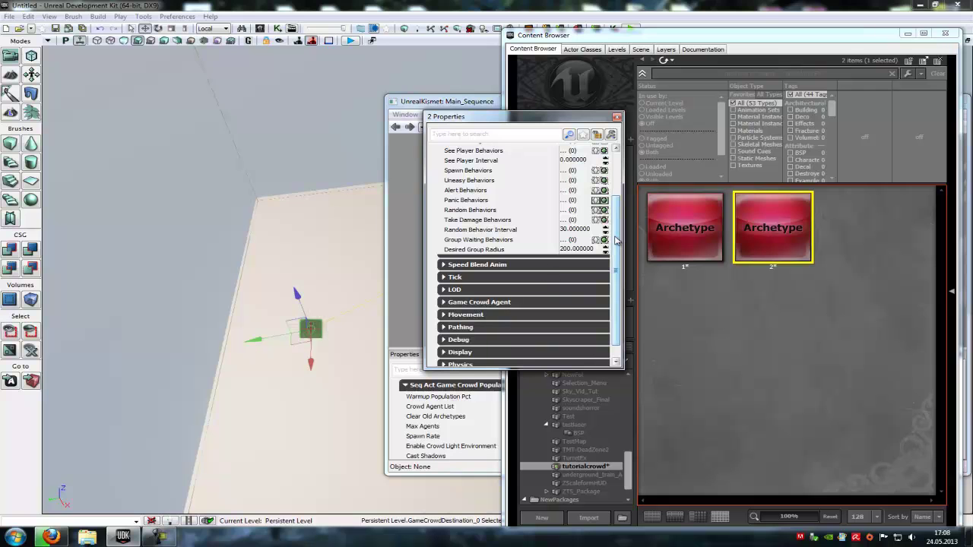
scroll(616, 240, "up", 3)
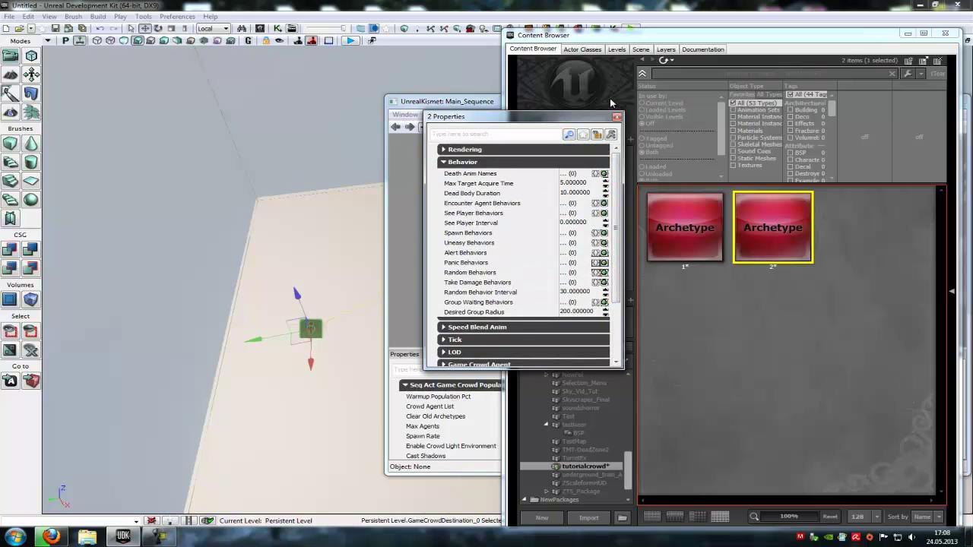
left_click(616, 116)
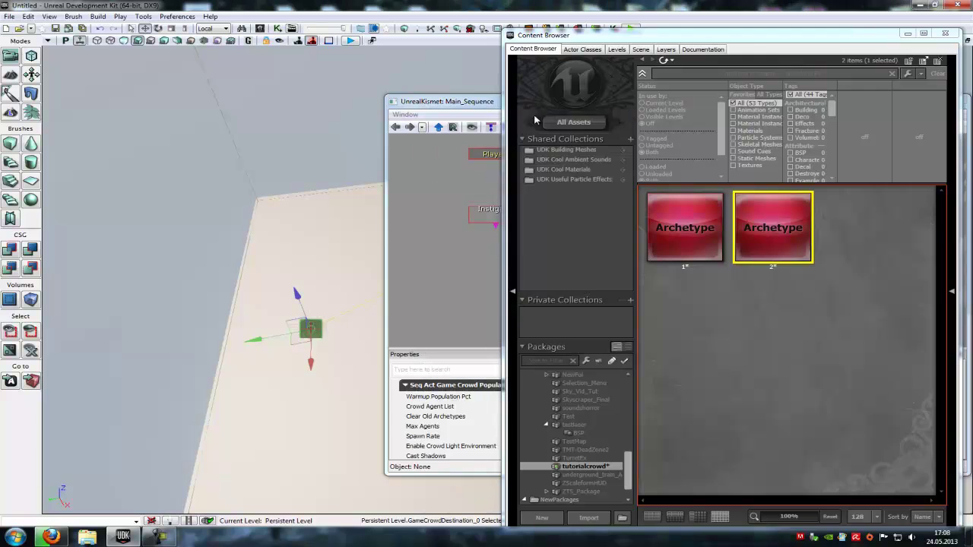
Step: Assign archetype 1 from the tutorialcrowd package as the Crowd Agent List of the UT Crowd Spawner in Kismet
left_click(483, 105)
left_click_drag(585, 105, 269, 101)
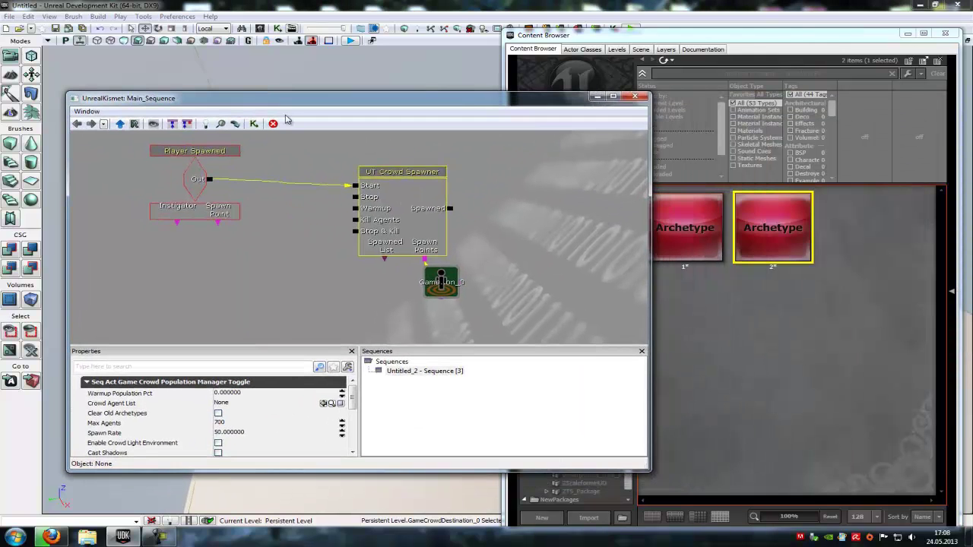
left_click(687, 232)
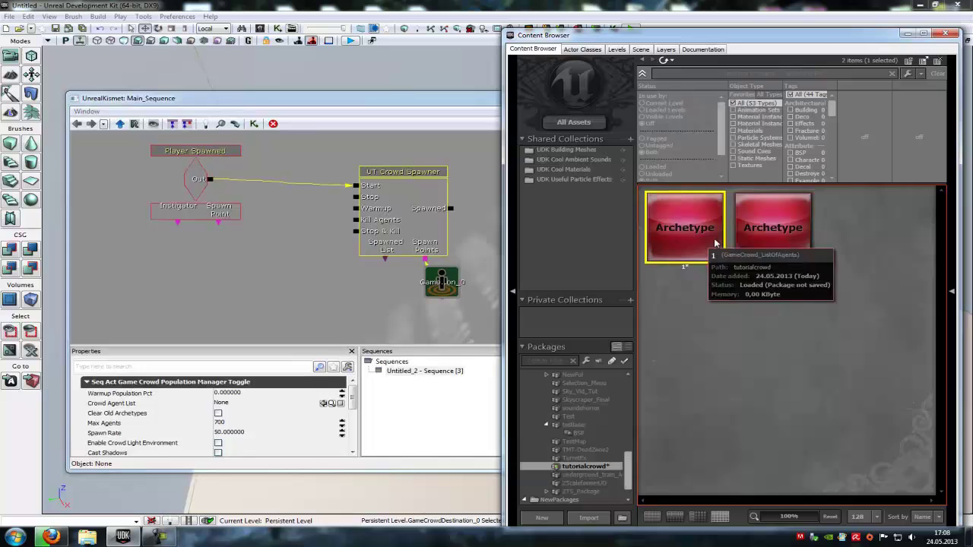
left_click(379, 101)
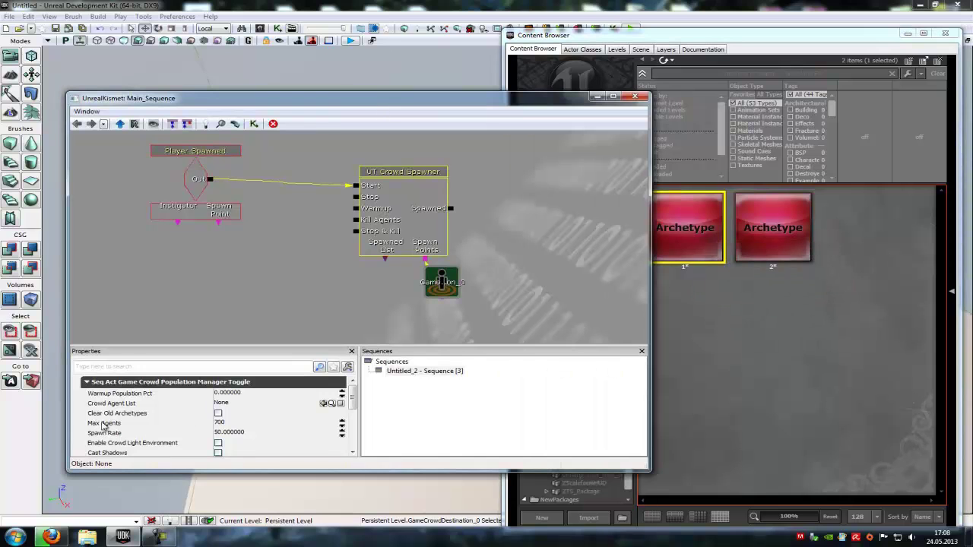
left_click(323, 403)
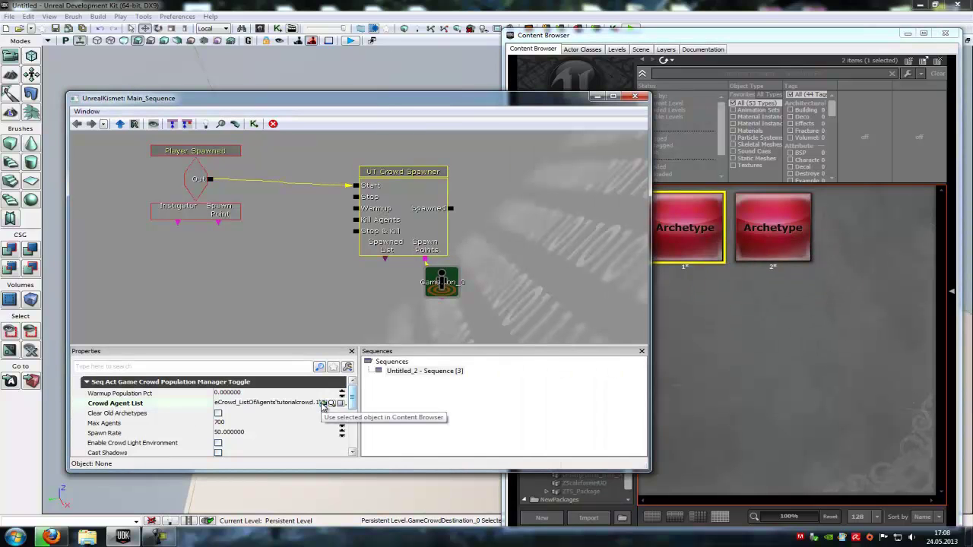
Step: Enable Crowd Light Environment and Cast Shadows on the UT Crowd Spawner, and close Kismet and the Content Browser
scroll(219, 400, "down", 1)
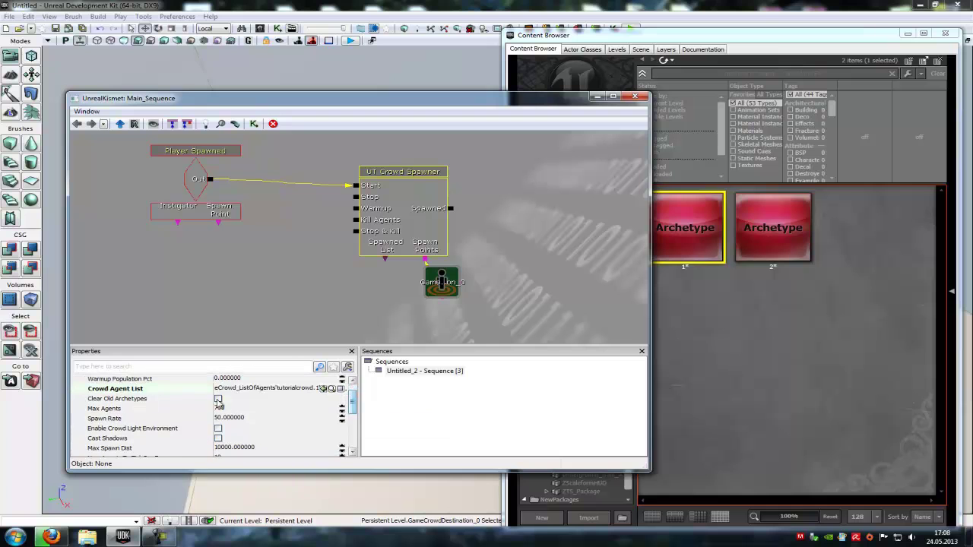
scroll(353, 401, "down", 3)
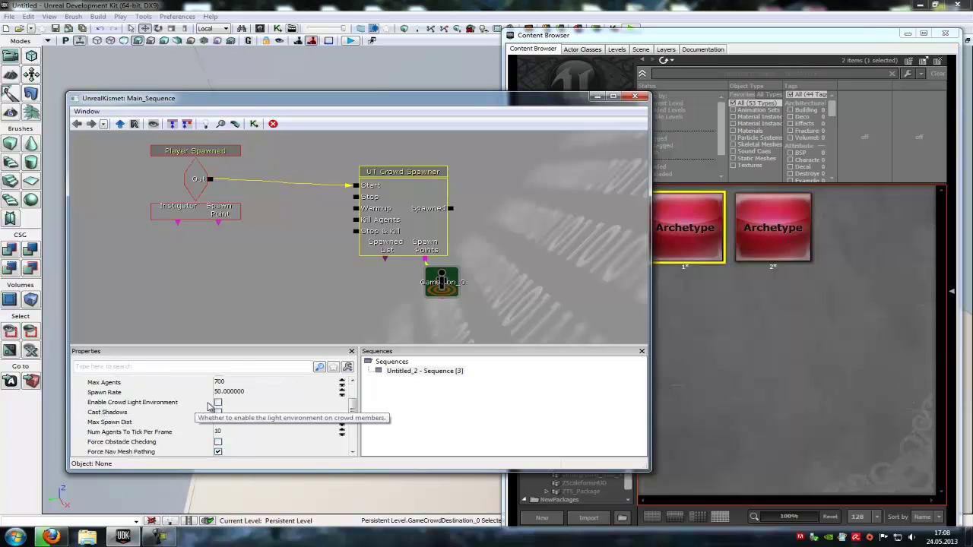
left_click(218, 402)
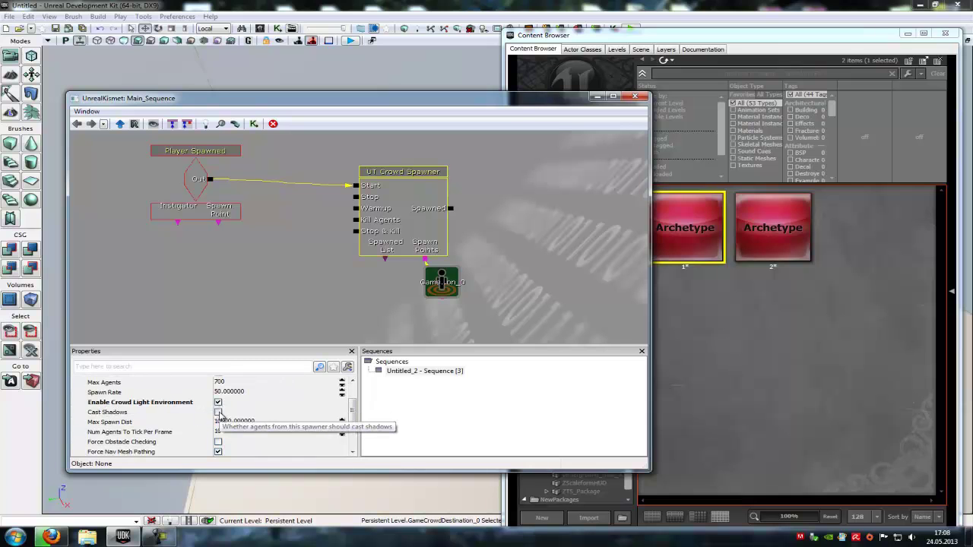
left_click(218, 412)
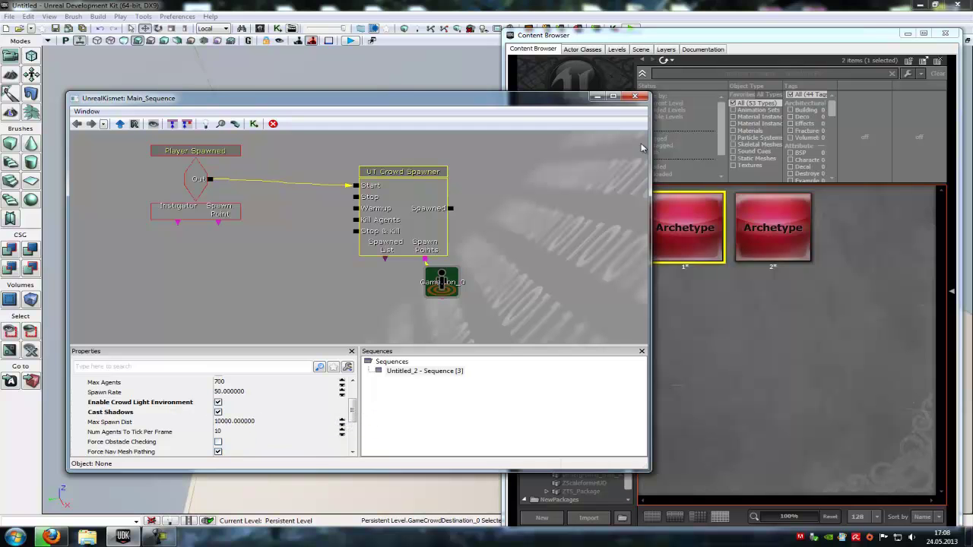
left_click(637, 95)
left_click(944, 32)
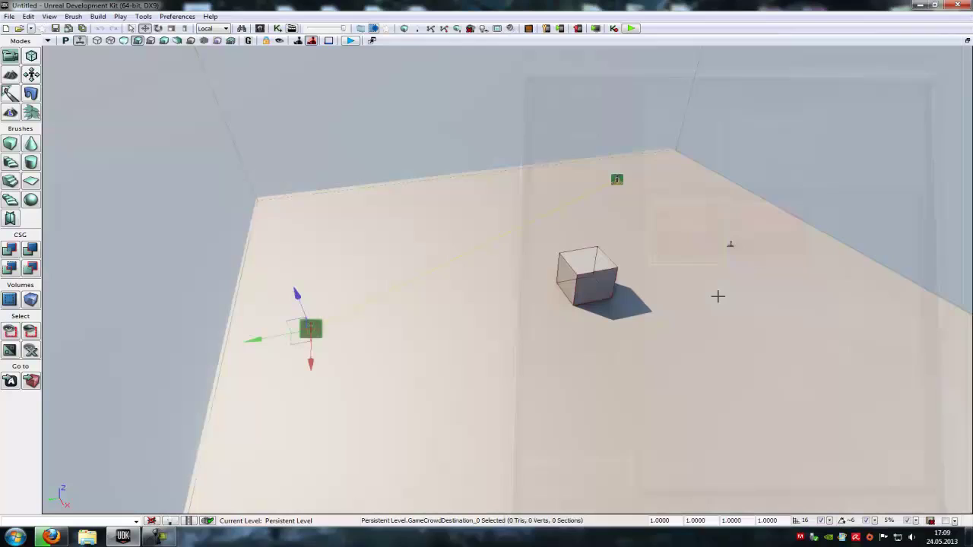
Step: Add a Pylon actor on the floor between the two crowd destinations
right_click(480, 287)
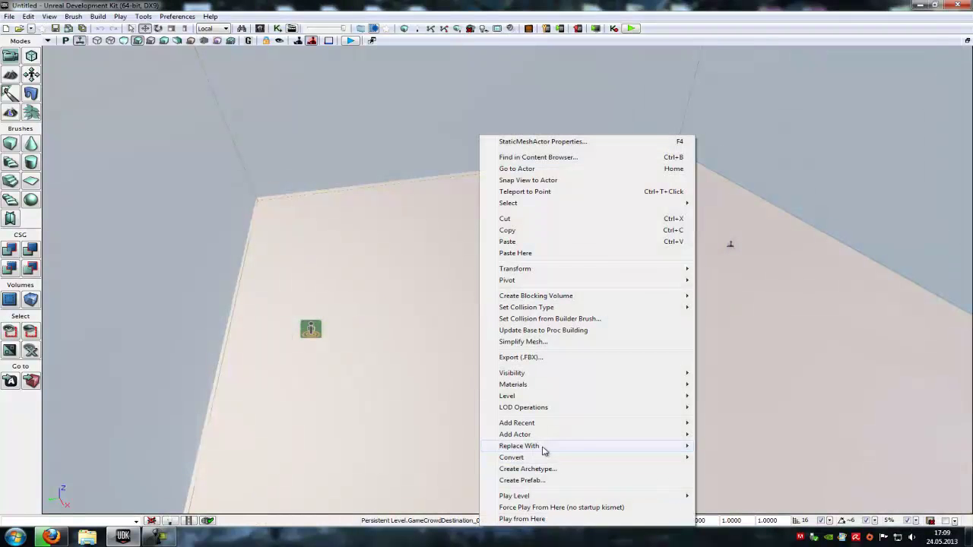
mouse_move(544, 440)
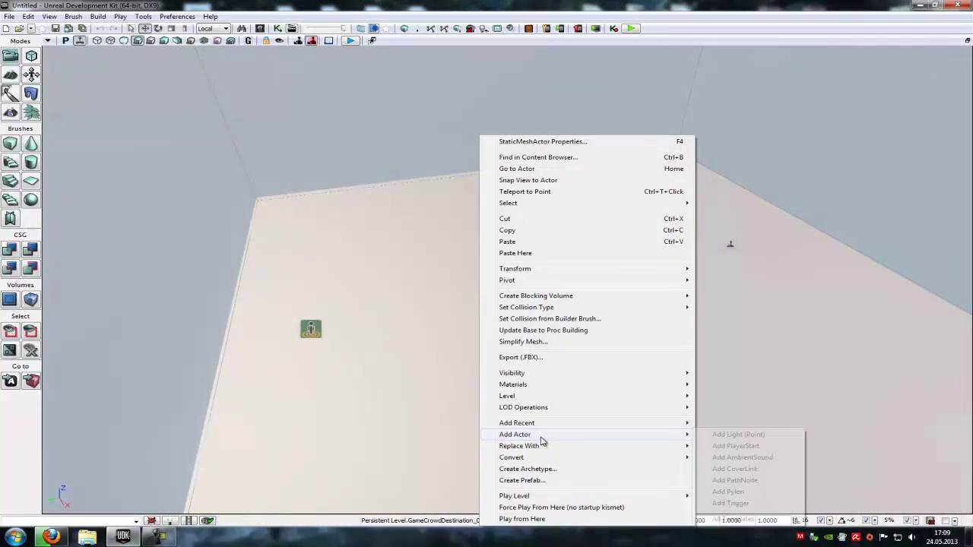
left_click(748, 492)
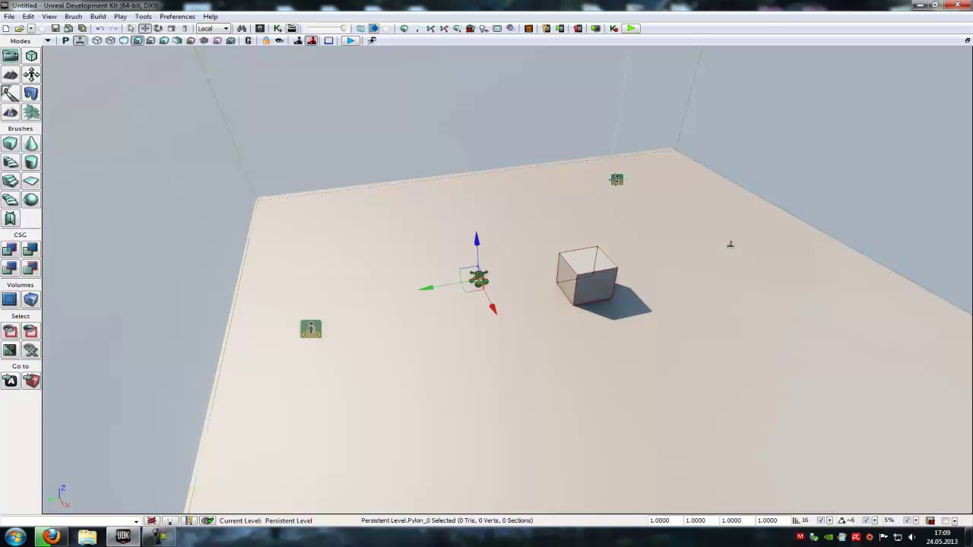
Step: Enable Kill When Reached on the far crowd destination, GameCrowdDestination_1
left_click(615, 179)
double_click(617, 179)
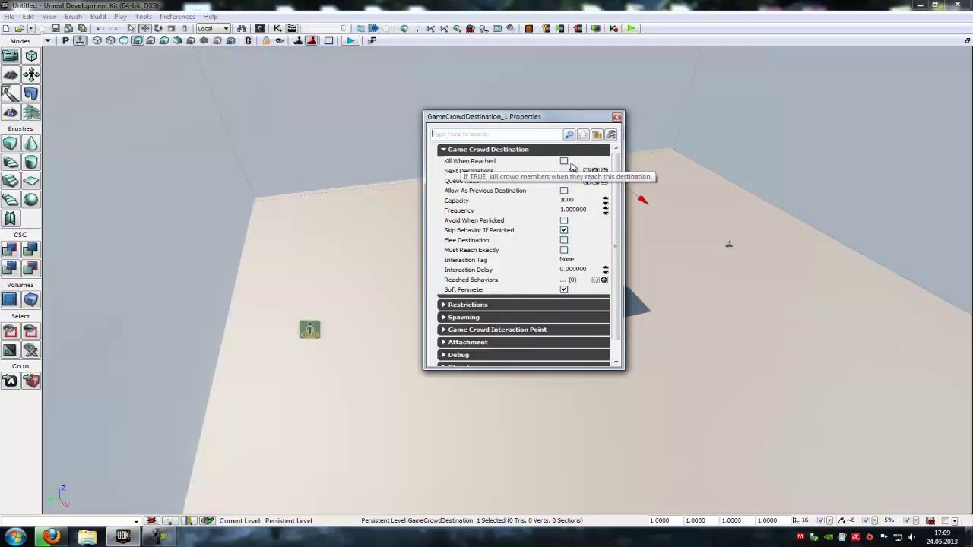
left_click(563, 162)
left_click(617, 116)
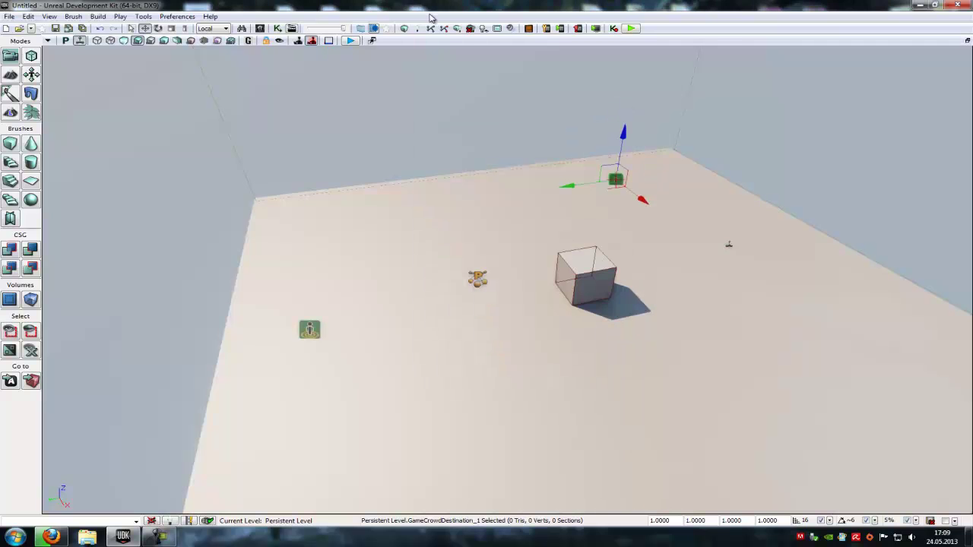
Step: Build the AI paths for the level
left_click(431, 28)
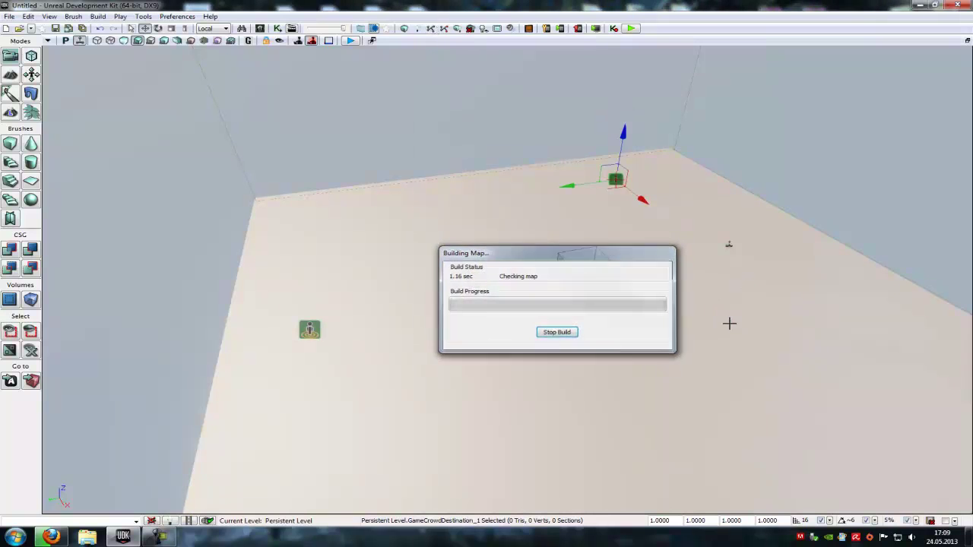
left_click(97, 16)
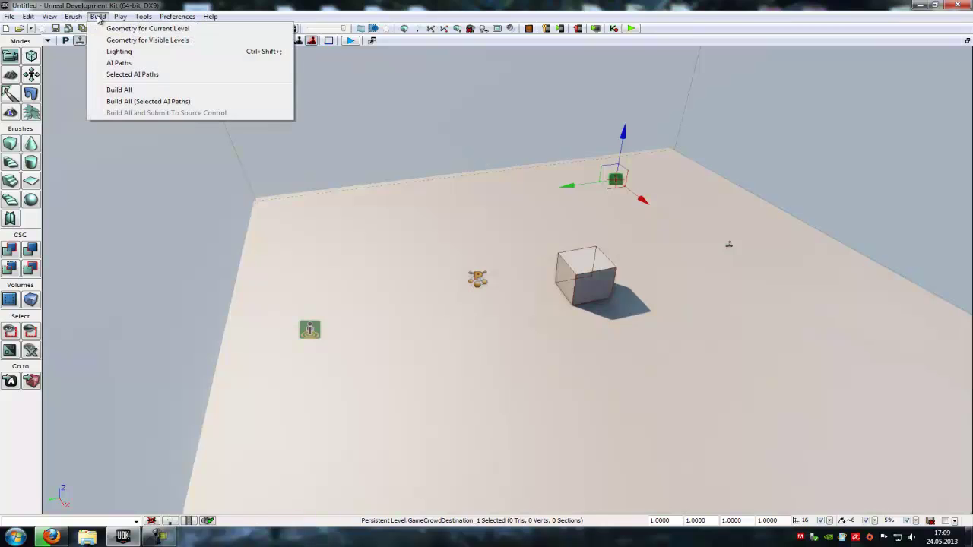
left_click(118, 62)
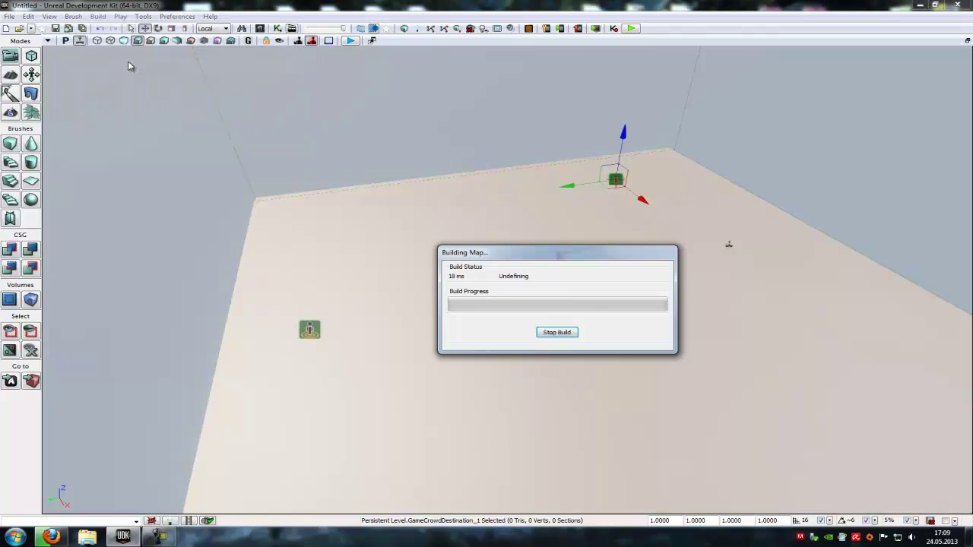
Step: Set the level's Default Game Type to UTDeathmatch in the World Properties
left_click(48, 16)
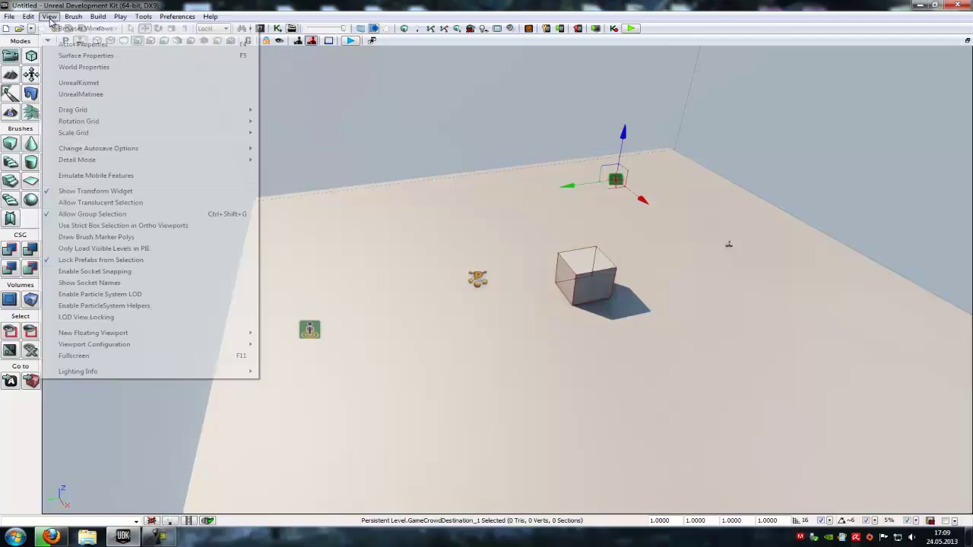
left_click(113, 83)
left_click(581, 238)
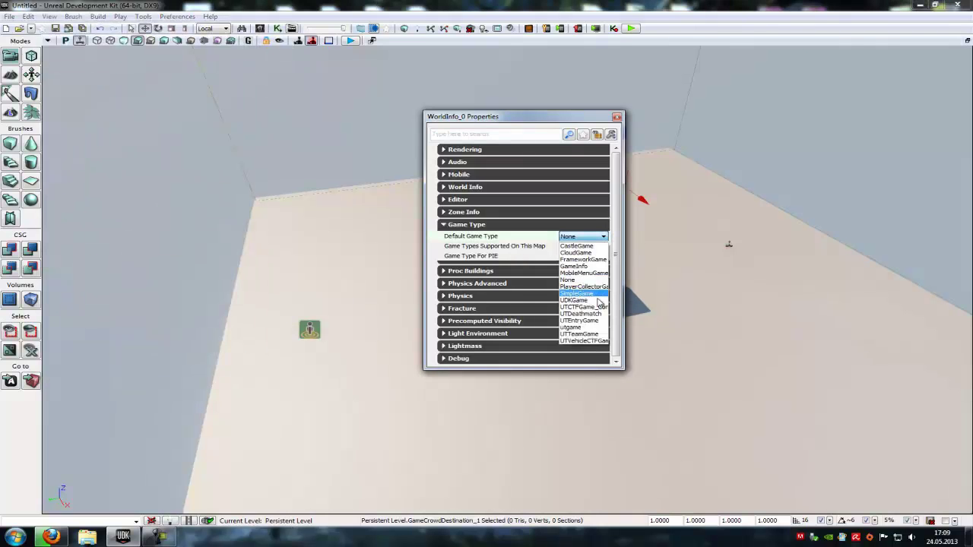
left_click(586, 314)
left_click(617, 117)
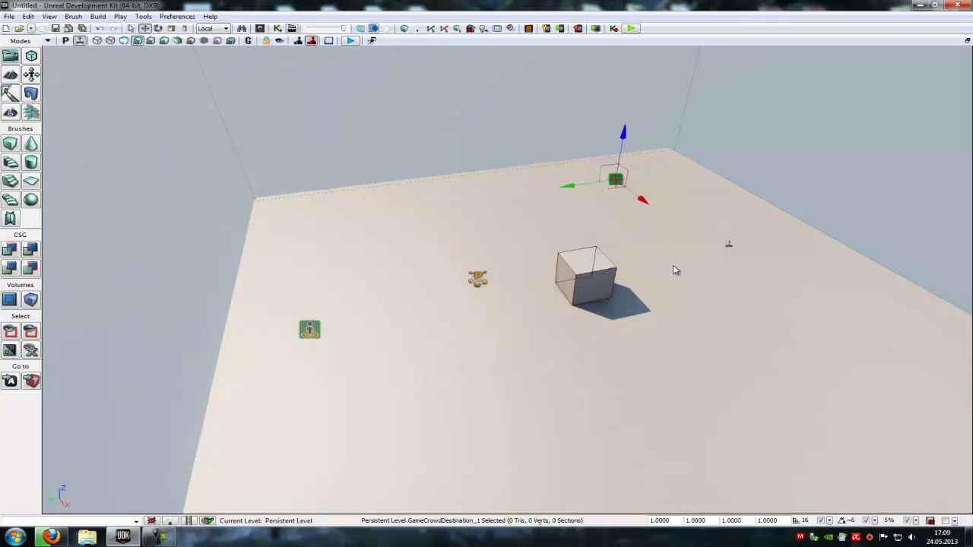
Step: Play the level from the floor beside the cube, walk up to the crowd to check it, and end the preview
right_click(673, 264)
left_click(726, 517)
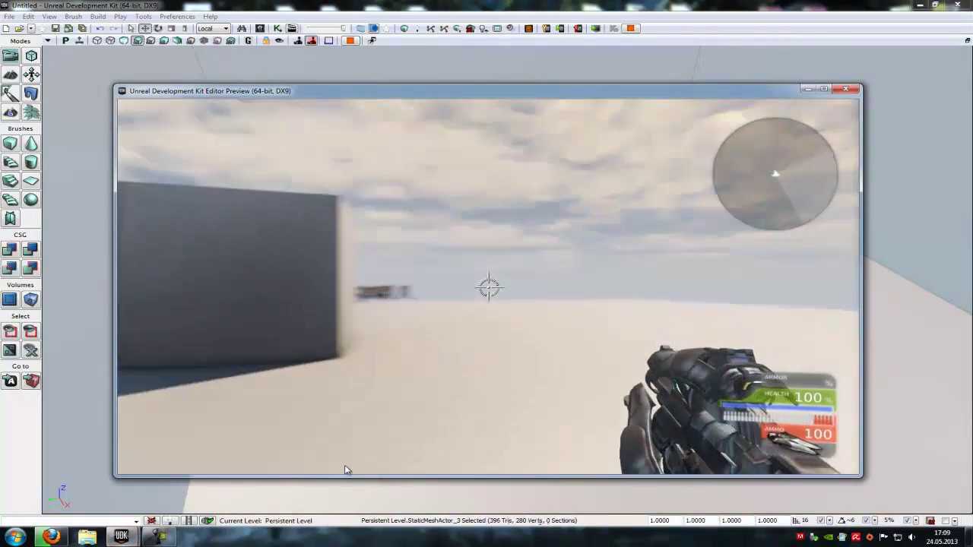
key("w")
key("w")
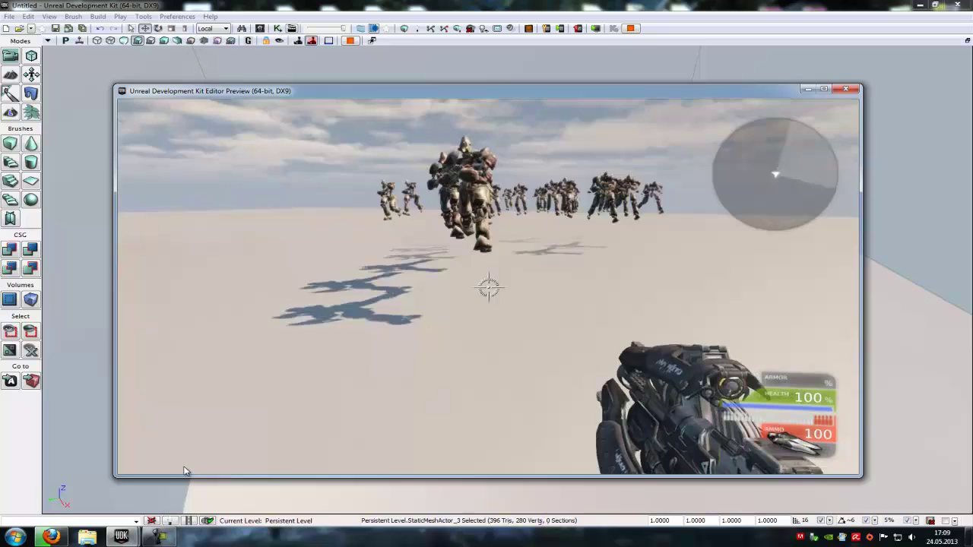
key("Escape")
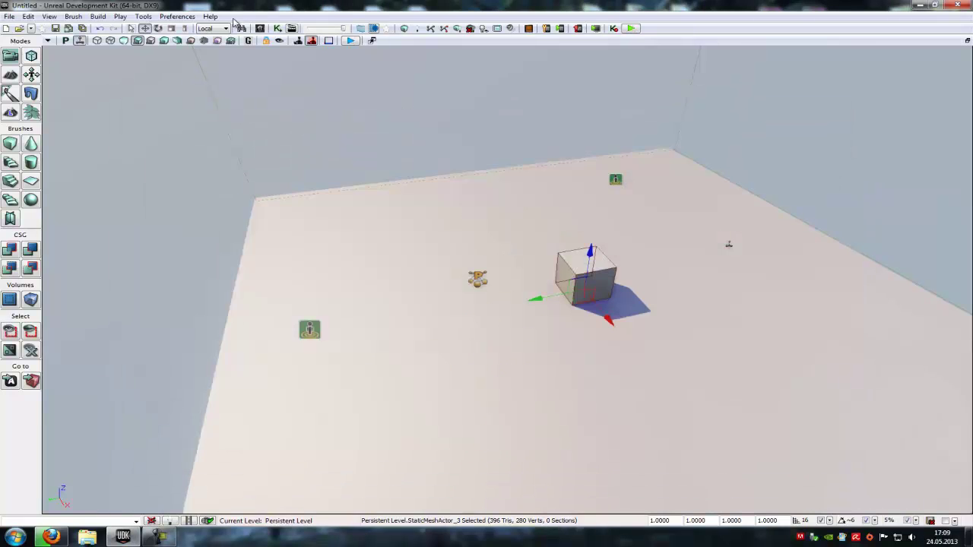
Step: Open archetype 2's properties from the Content Browser and expand its Rendering settings
left_click(260, 29)
double_click(790, 228)
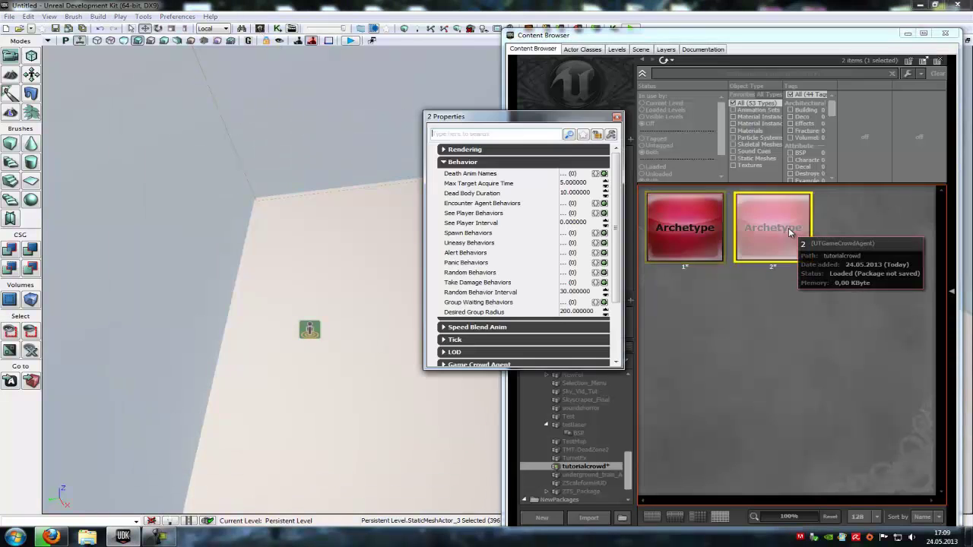
left_click(465, 150)
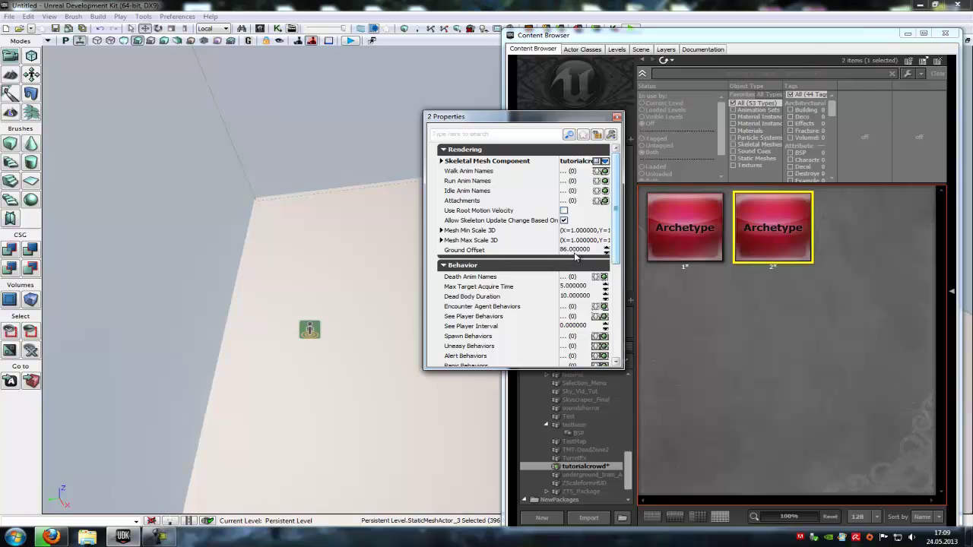
Step: Open SK_CH_LIAM_Cathode from the UT3 Characters packages in the AnimSet Editor and check its mesh Origin Z value
left_click_drag(628, 461, 627, 374)
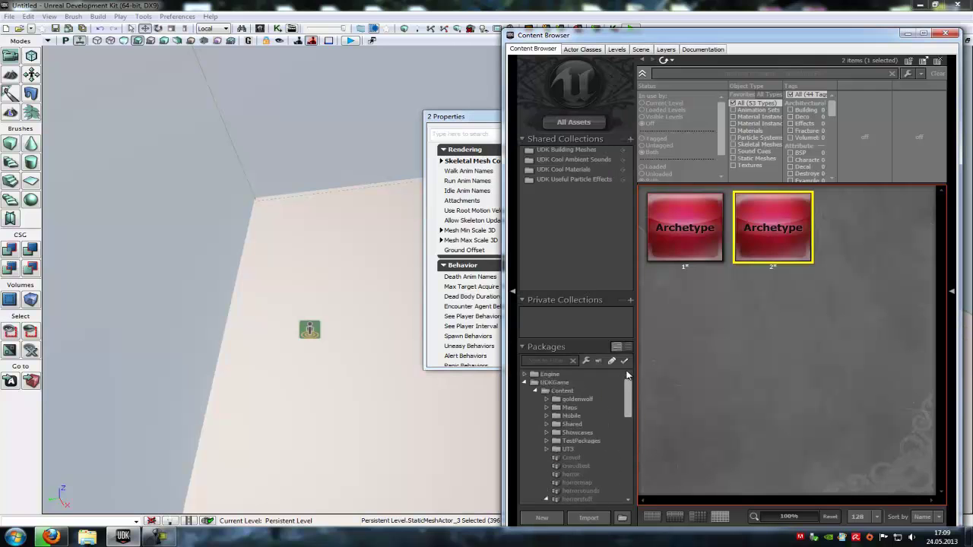
left_click(546, 449)
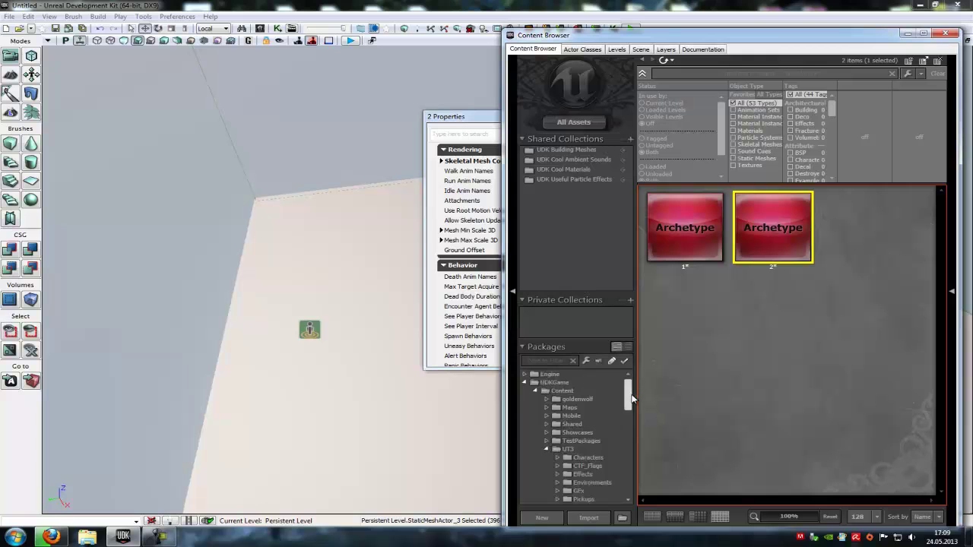
left_click_drag(629, 393, 628, 411)
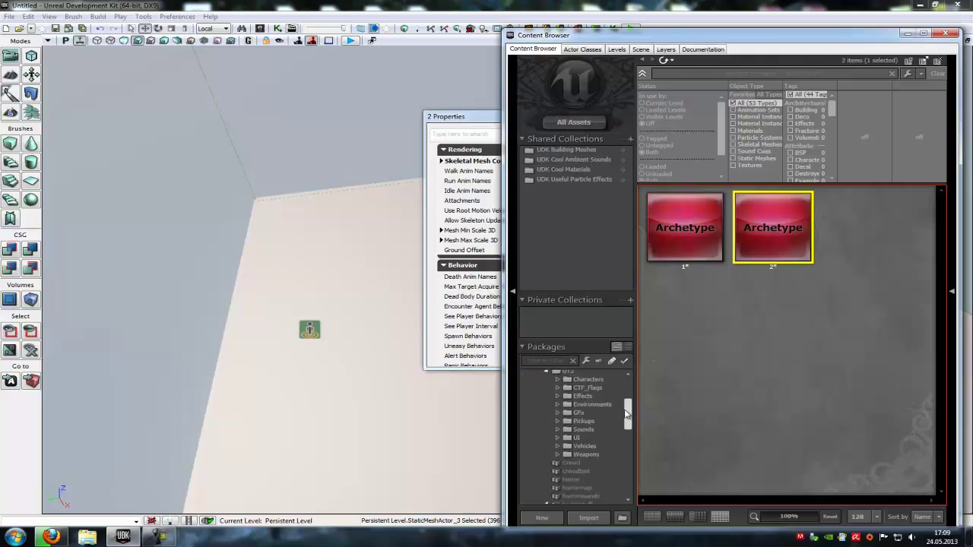
left_click(555, 379)
left_click_drag(628, 407, 627, 414)
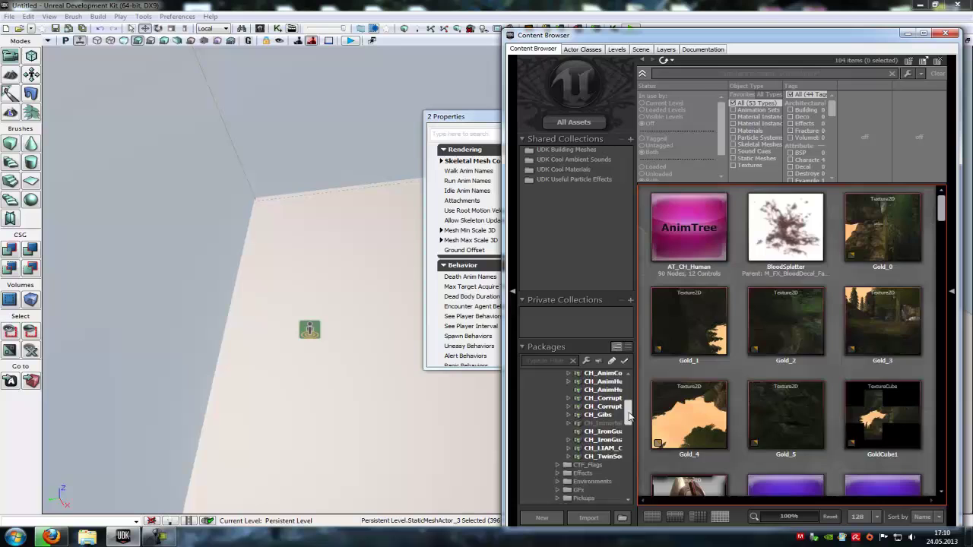
left_click(617, 449)
double_click(707, 245)
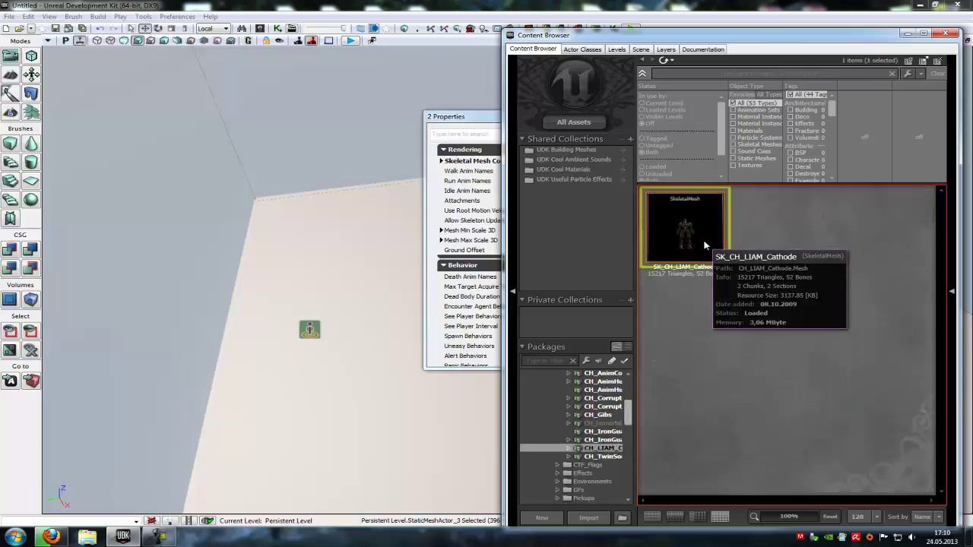
left_click_drag(335, 381, 335, 389)
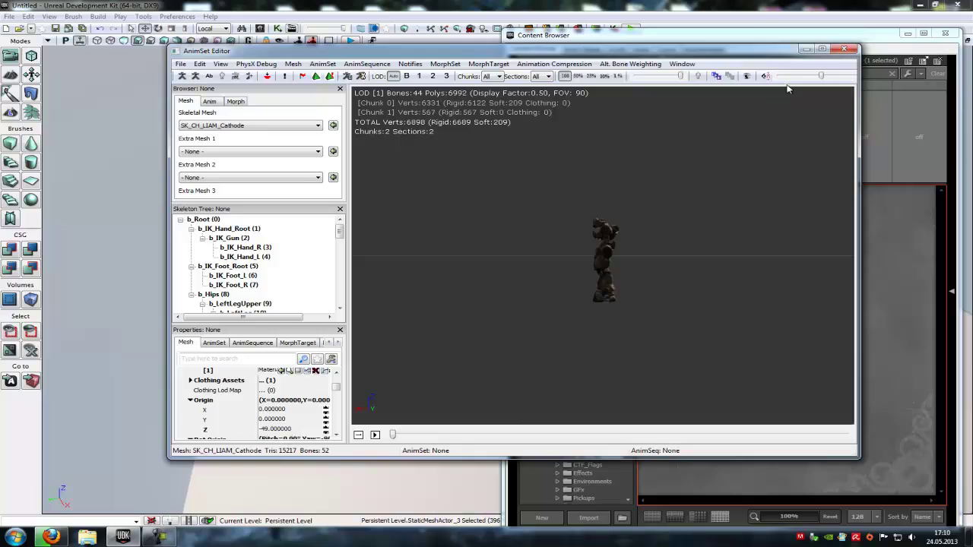
left_click(844, 49)
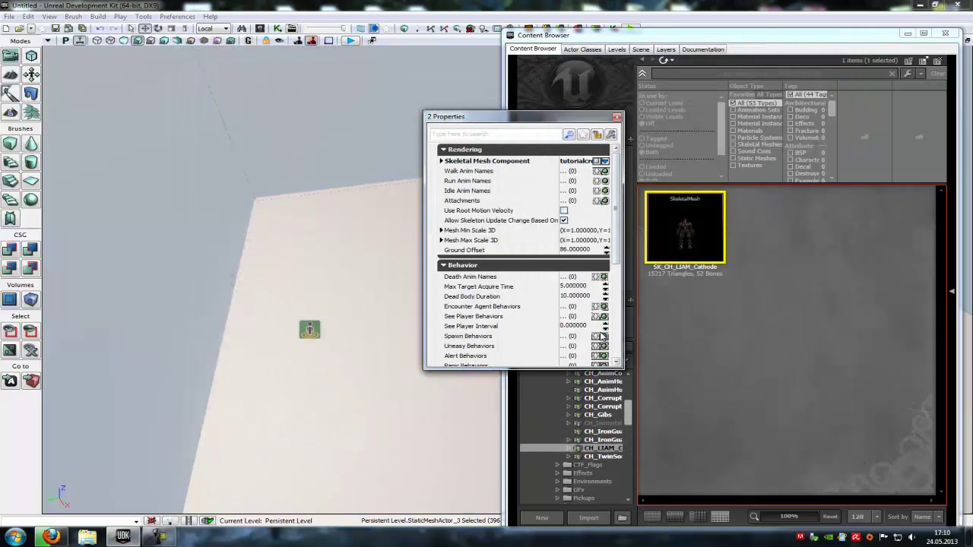
Step: Set archetype 2's Ground Offset to 49 and close its properties
left_click(575, 250)
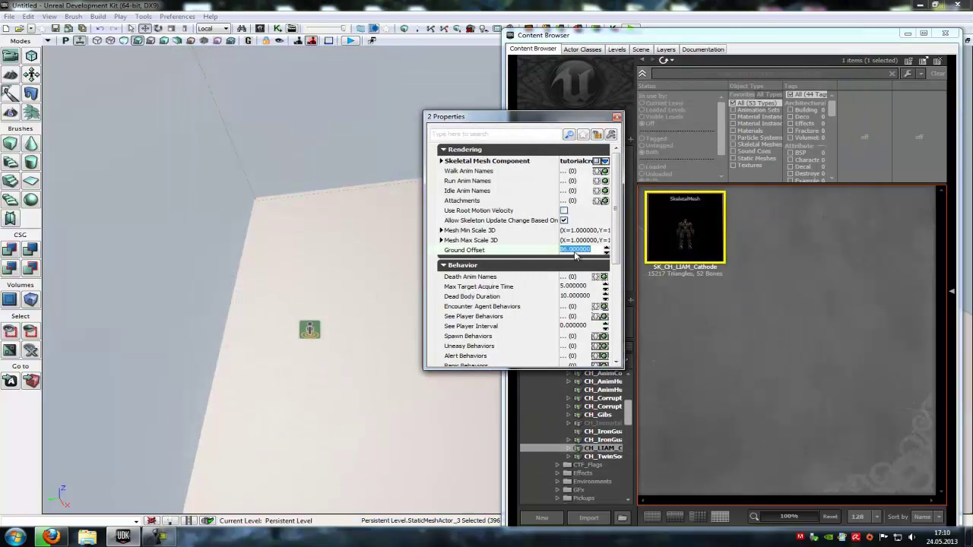
type("49")
key("Return")
left_click(619, 116)
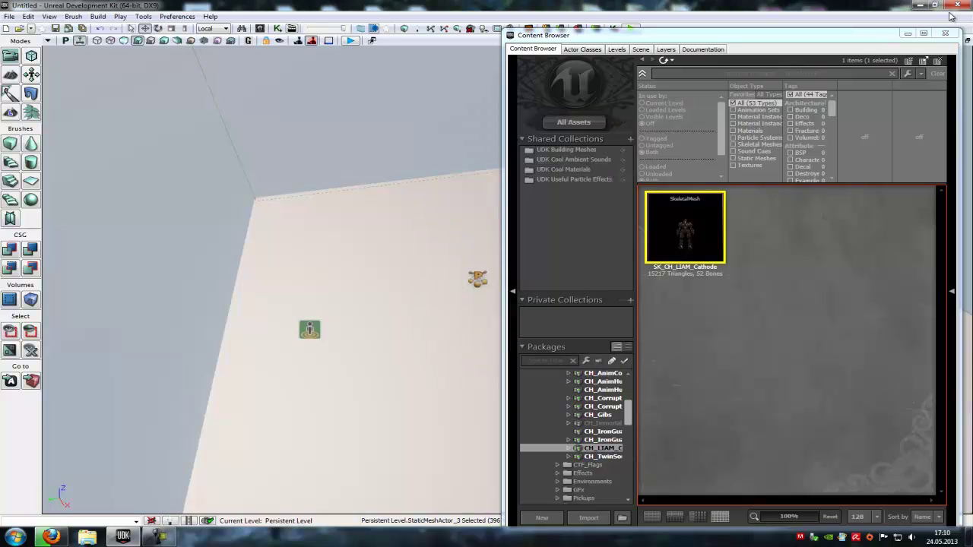
Step: Close the Content Browser, play the level from the floor in front of the cube to check the agents' ground contact, and end the preview
left_click(944, 33)
right_click(684, 393)
left_click(725, 508)
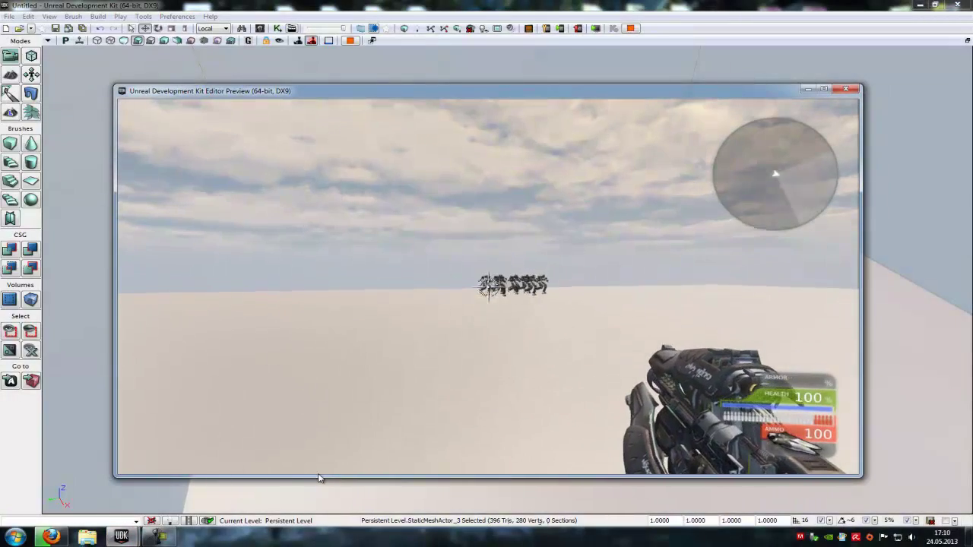
left_click(319, 478)
left_click_drag(319, 478, 117, 477)
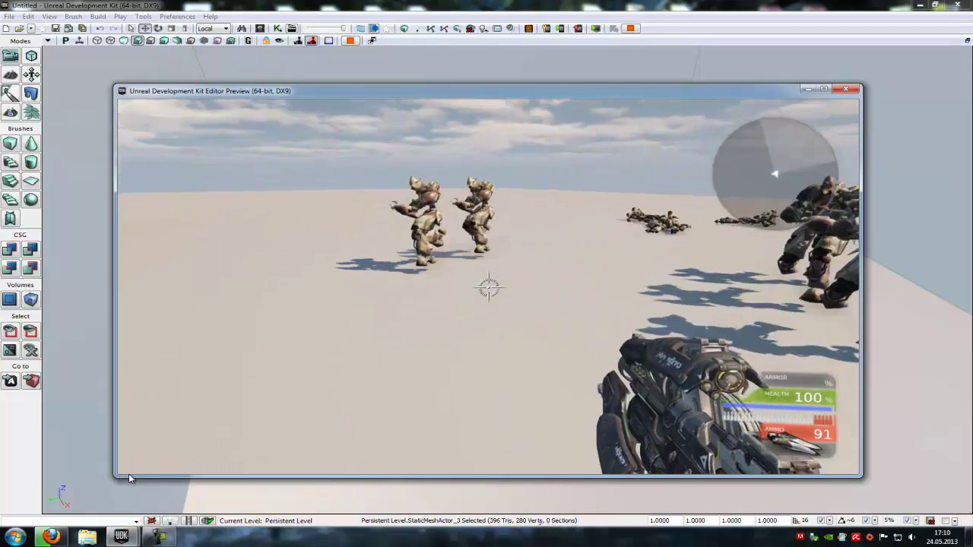
key("Escape")
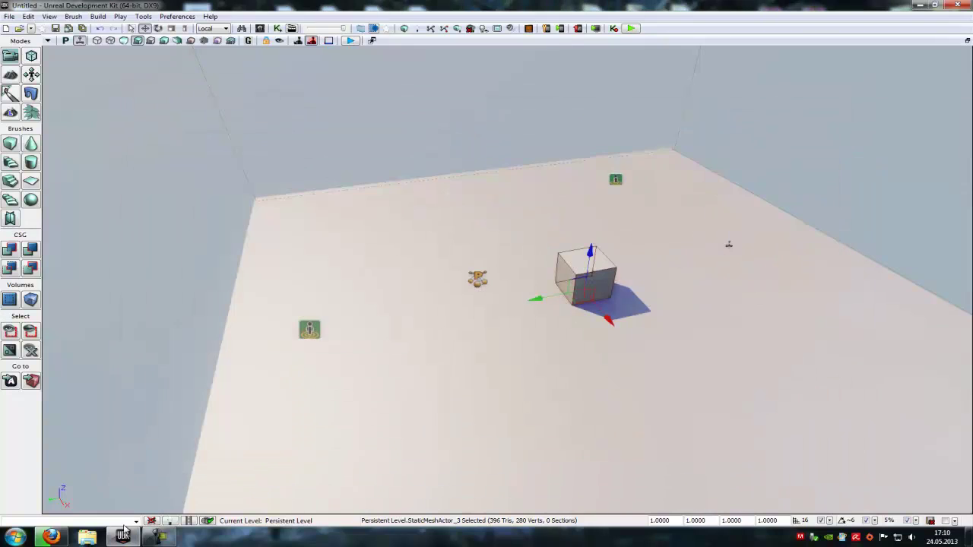
Step: Reopen archetype 2's properties from the tutorialcrowd package in the Content Browser and set its Ground Offset to 40
left_click(259, 28)
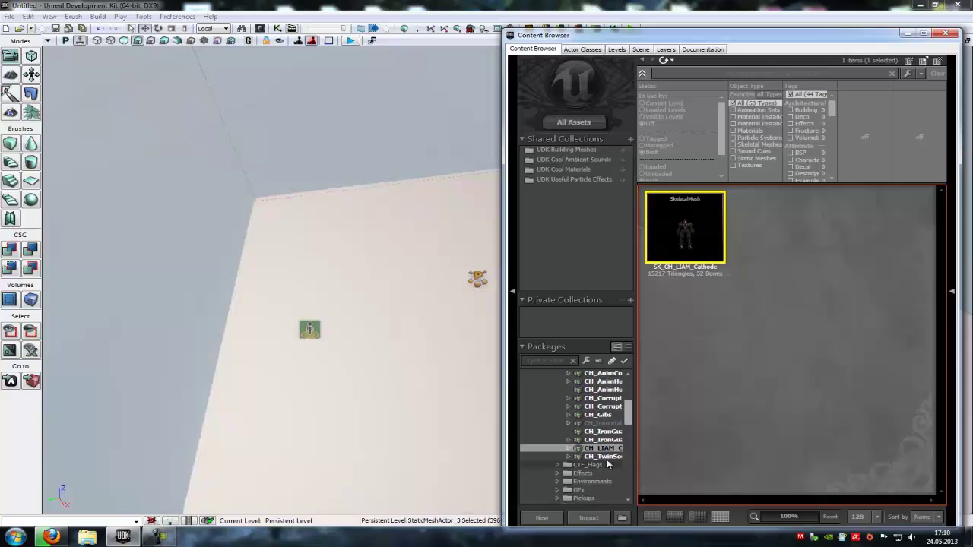
left_click_drag(628, 413, 630, 479)
left_click(585, 455)
double_click(775, 241)
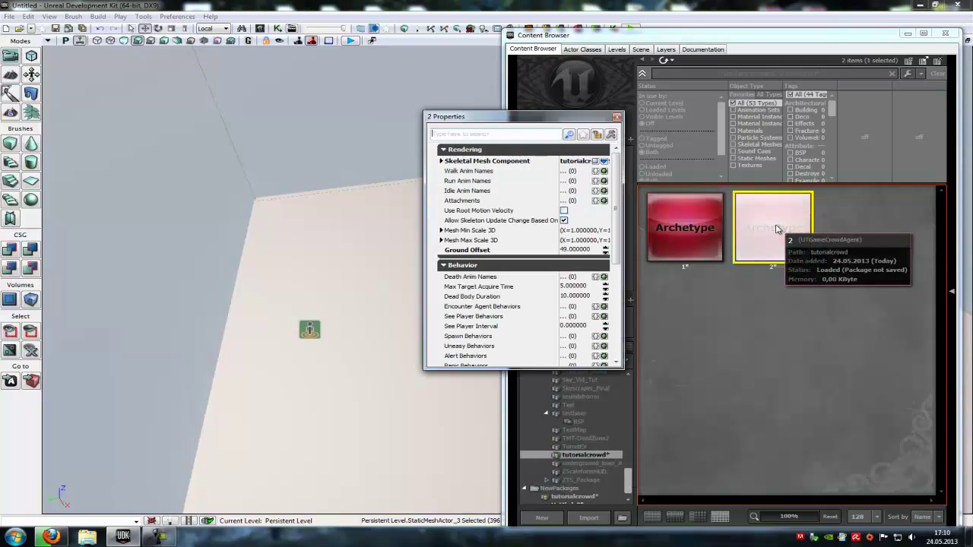
left_click(585, 250)
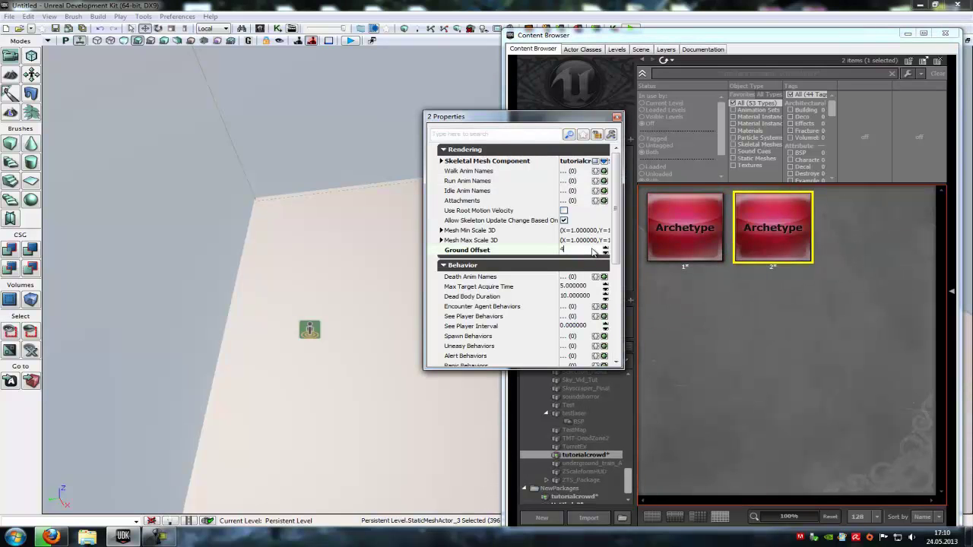
Step: Play the level from the floor again, move among the running crowd to inspect how the agents stand and move, and end the preview
right_click(448, 440)
left_click(503, 433)
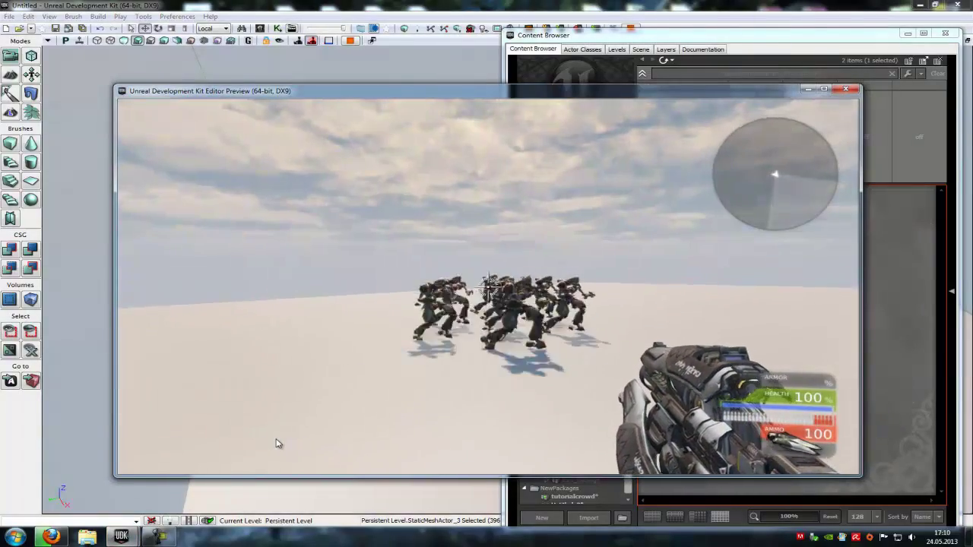
left_click(243, 452)
left_click_drag(243, 452, 175, 452)
key("w")
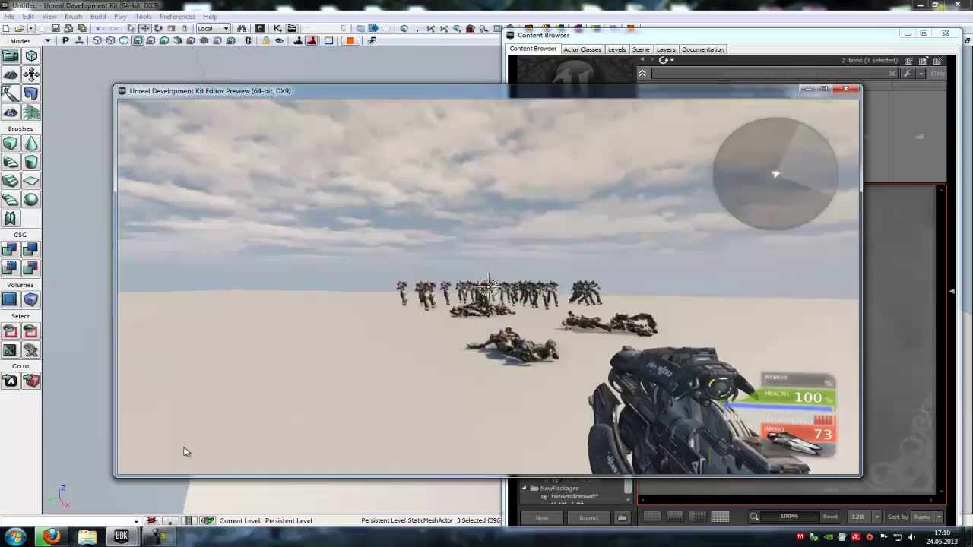
key("d")
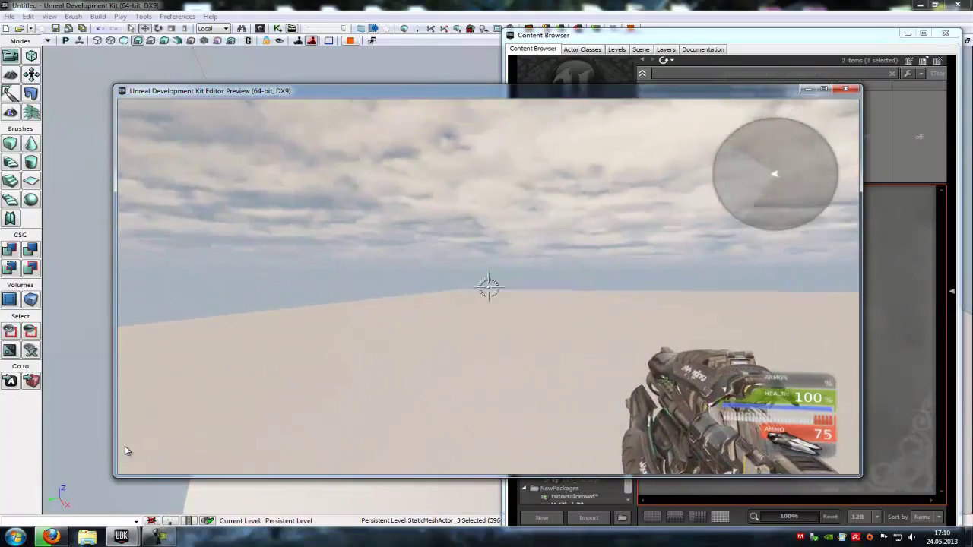
left_click_drag(770, 461, 507, 468)
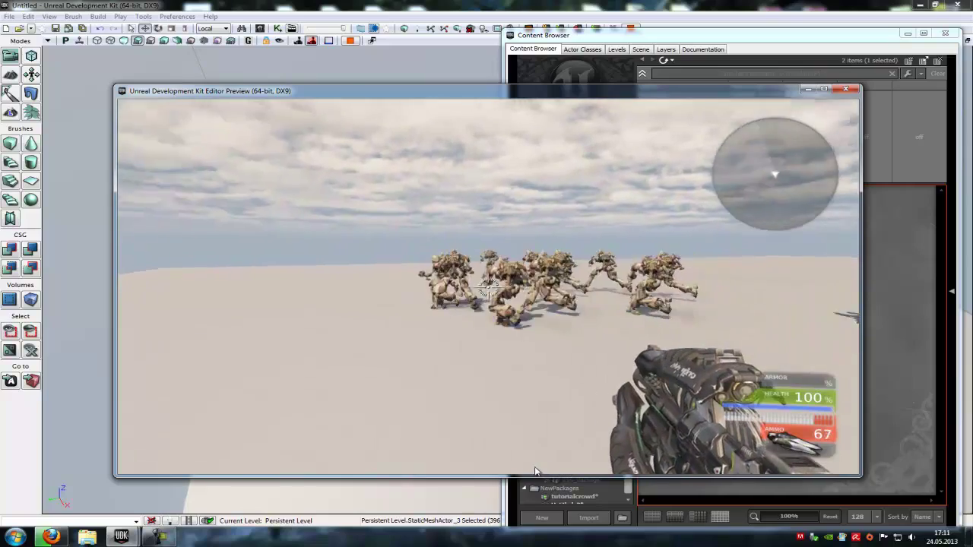
left_click_drag(531, 470, 662, 473)
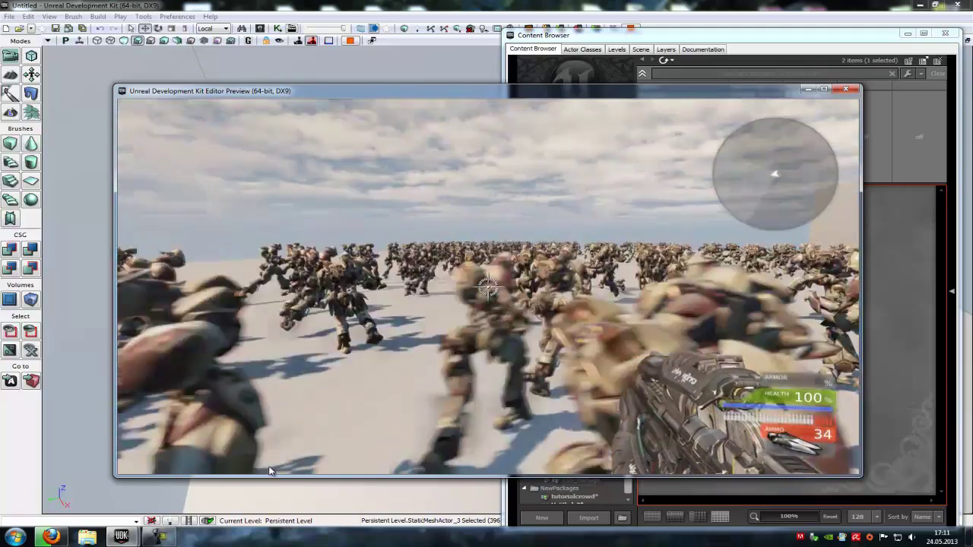
key("Escape")
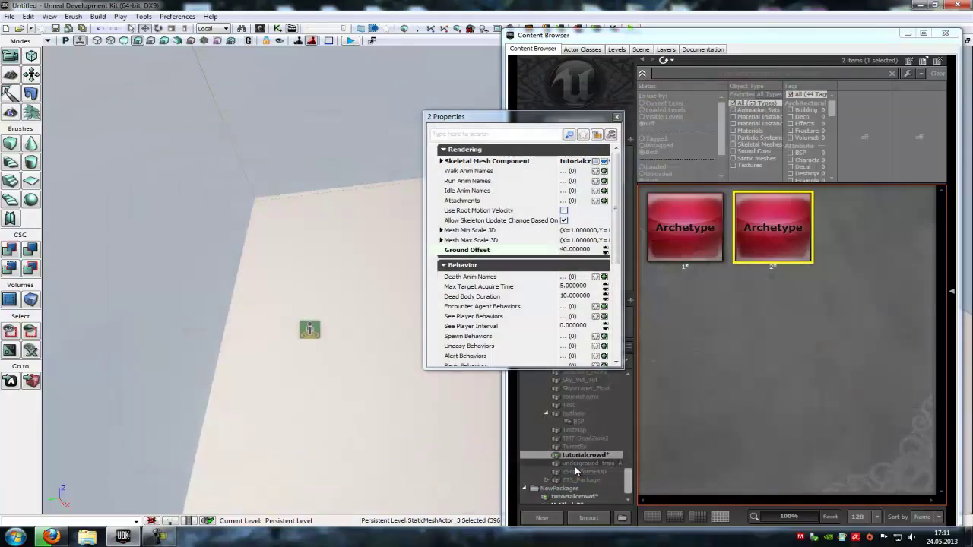